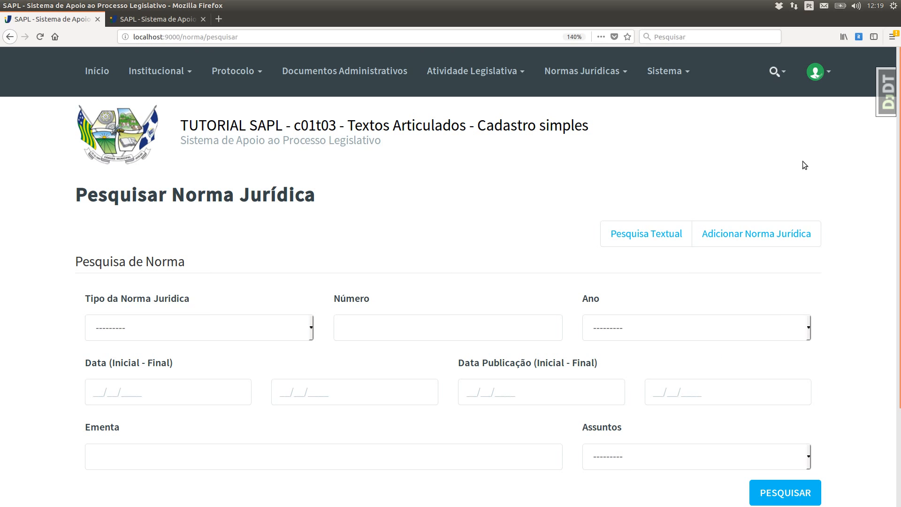
- Search the legal norms without filters and open Lei Ordinária 3600 and Lei Ordinária 3943 in separate tabs
{"action": "scroll", "coordinate": [837, 410], "scroll_direction": "down", "scroll_amount": 3}
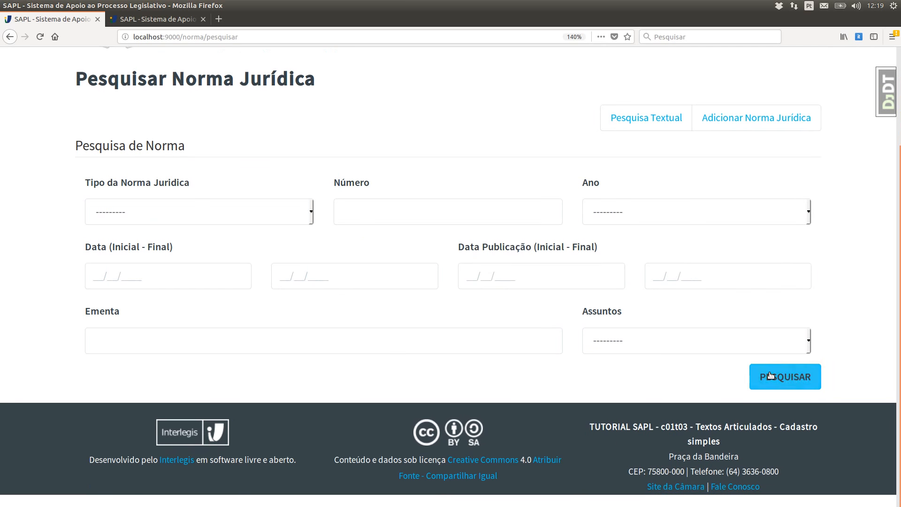
{"action": "left_click", "coordinate": [781, 375]}
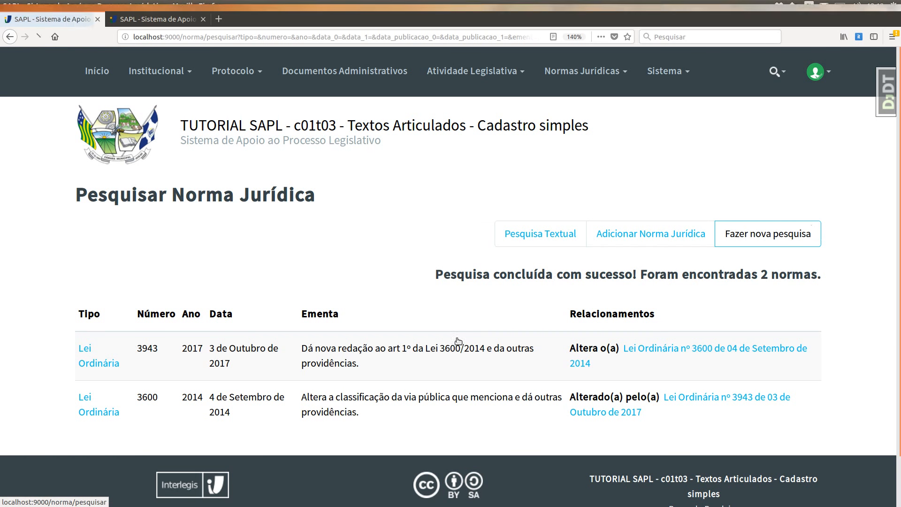
{"action": "left_click", "coordinate": [102, 369]}
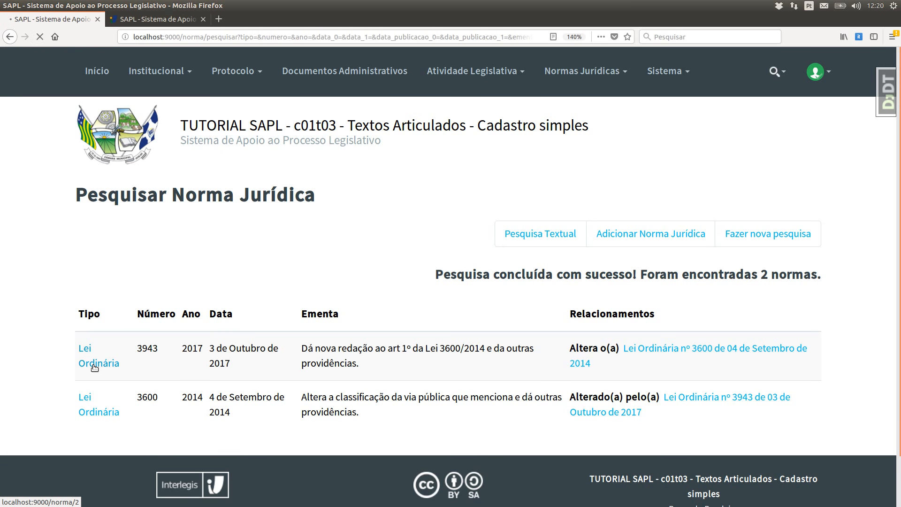
{"action": "left_click", "coordinate": [10, 37]}
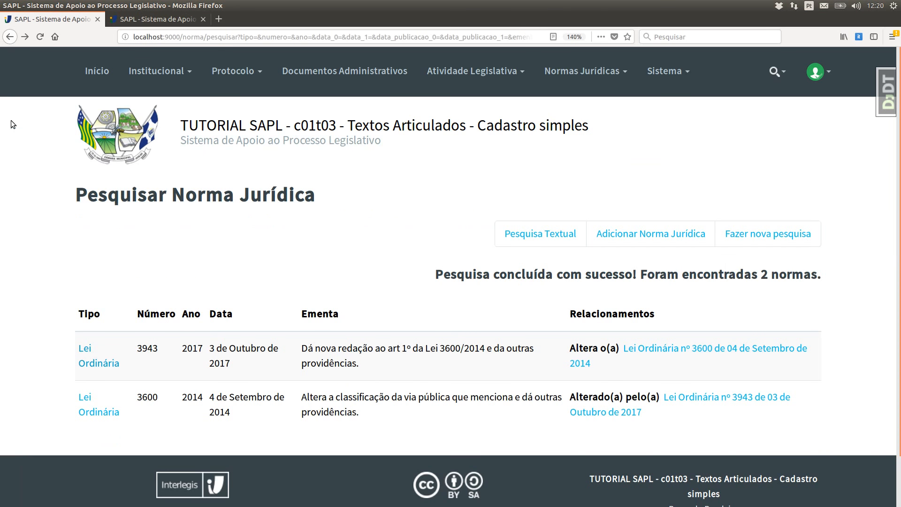
{"action": "middle_click", "coordinate": [100, 413]}
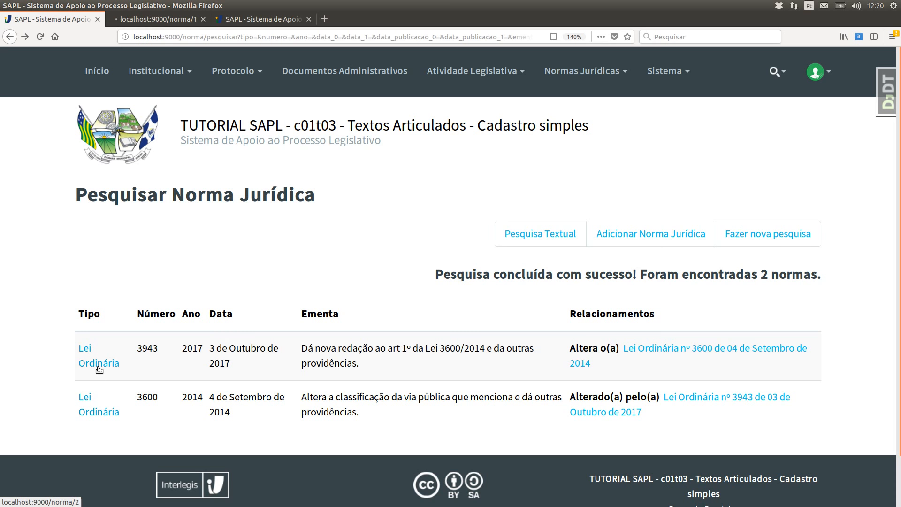
{"action": "middle_click", "coordinate": [99, 364]}
- View the record of Lei Ordinária nº 3600 and open its full-text file texto-integral.pdf
{"action": "left_click", "coordinate": [151, 20]}
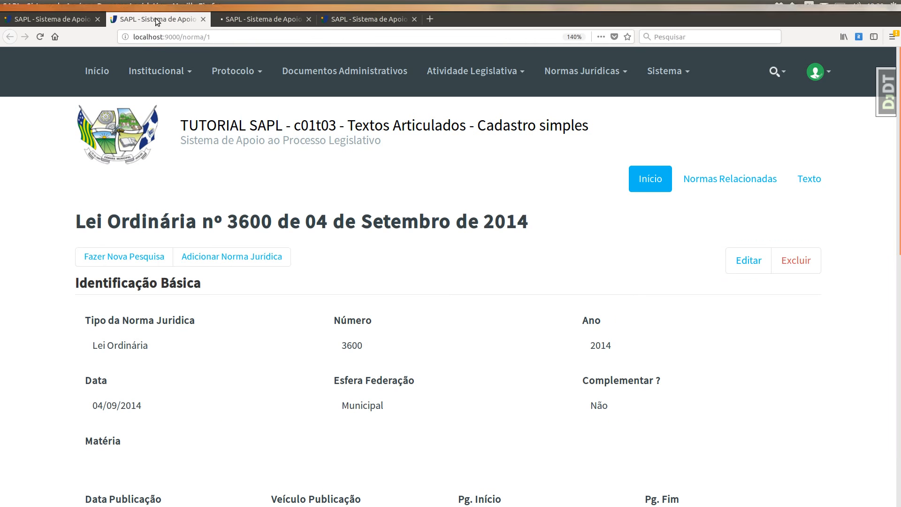
{"action": "scroll", "coordinate": [334, 169], "scroll_direction": "down", "scroll_amount": 9}
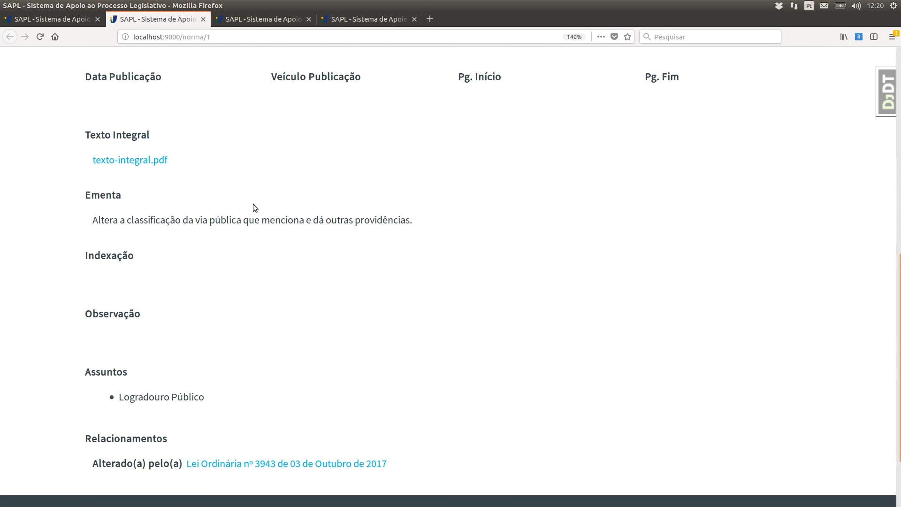
{"action": "scroll", "coordinate": [245, 210], "scroll_direction": "up", "scroll_amount": 2}
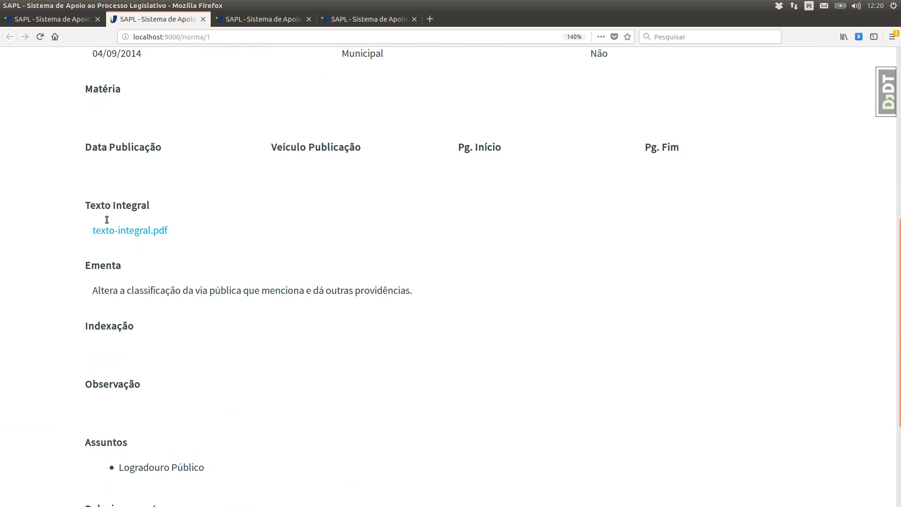
{"action": "left_click", "coordinate": [144, 230]}
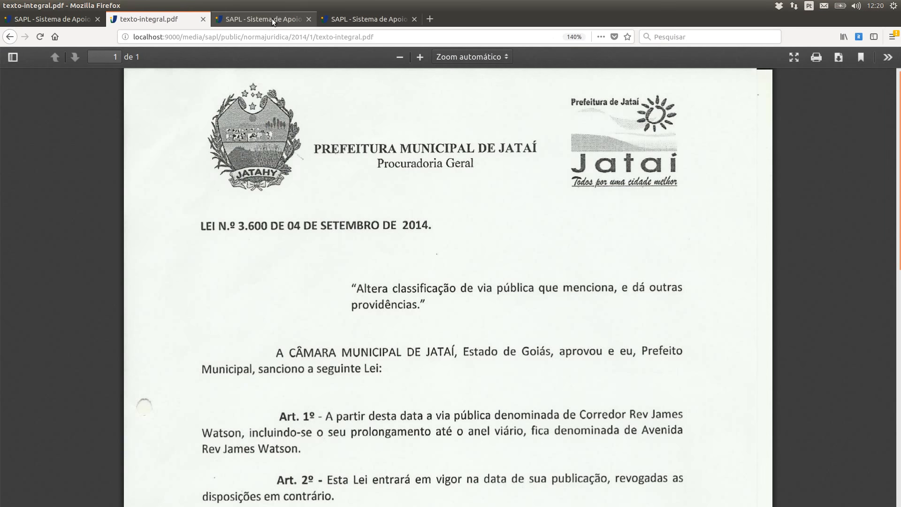
- View the record of Lei Ordinária nº 3943 and open its full-text file texto-integral-1-.pdf
{"action": "left_click", "coordinate": [272, 19]}
{"action": "scroll", "coordinate": [217, 297], "scroll_direction": "down", "scroll_amount": 5}
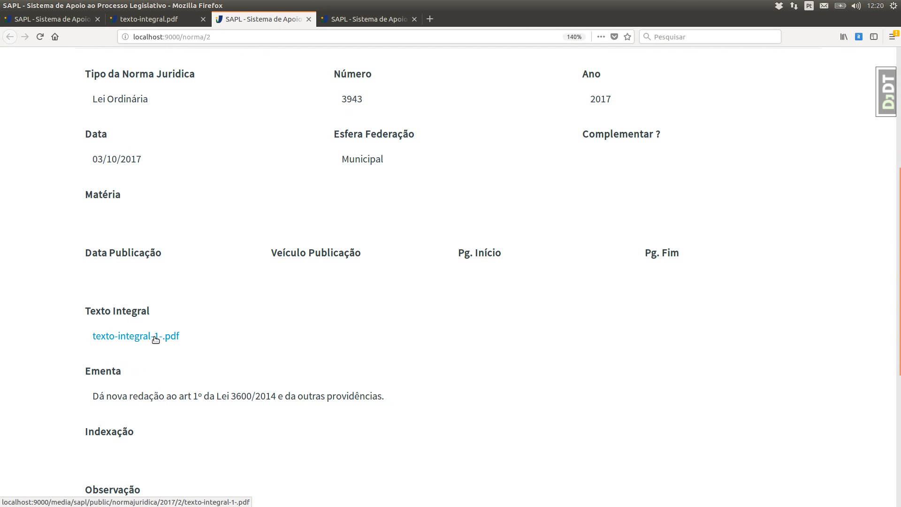
{"action": "left_click", "coordinate": [155, 339]}
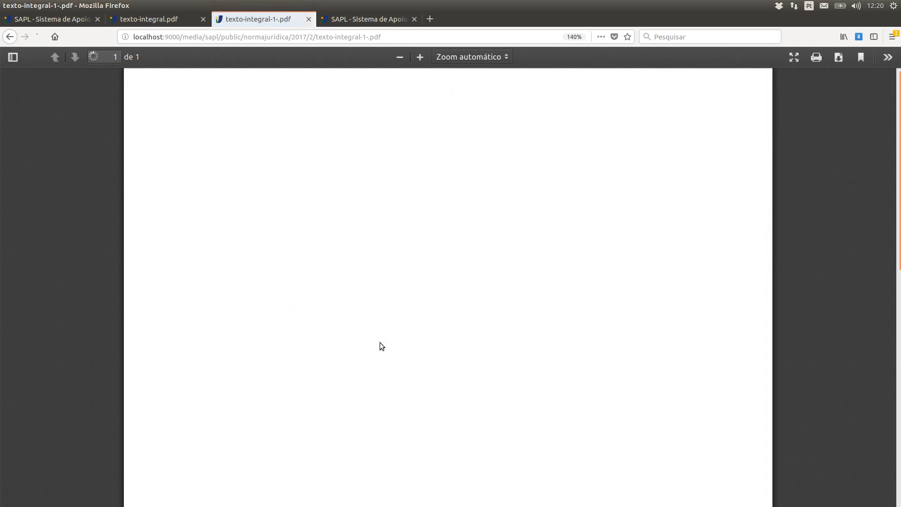
- Read through the articles in the PDF of Law 3600 and compare them with the PDF of Law 3943
{"action": "left_click", "coordinate": [163, 19]}
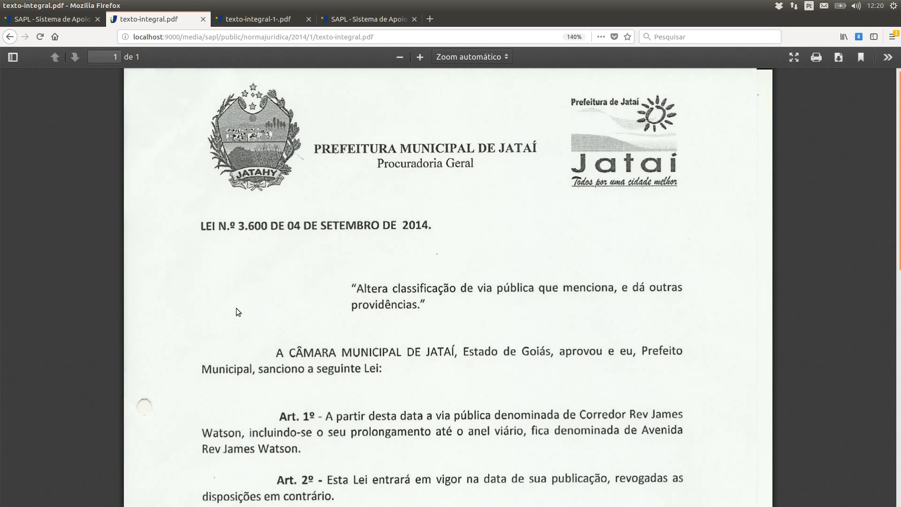
{"action": "scroll", "coordinate": [436, 282], "scroll_direction": "down", "scroll_amount": 4}
{"action": "scroll", "coordinate": [420, 286], "scroll_direction": "up", "scroll_amount": 2}
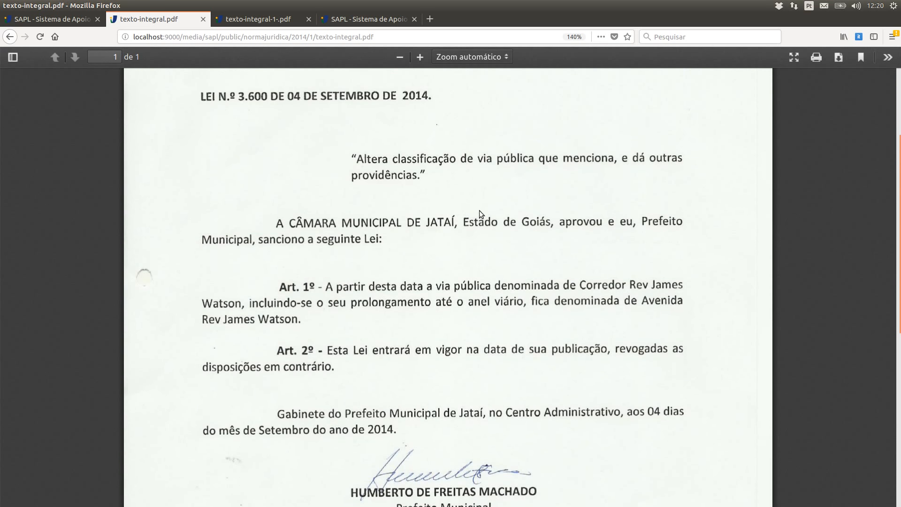
{"action": "scroll", "coordinate": [496, 275], "scroll_direction": "down", "scroll_amount": 1}
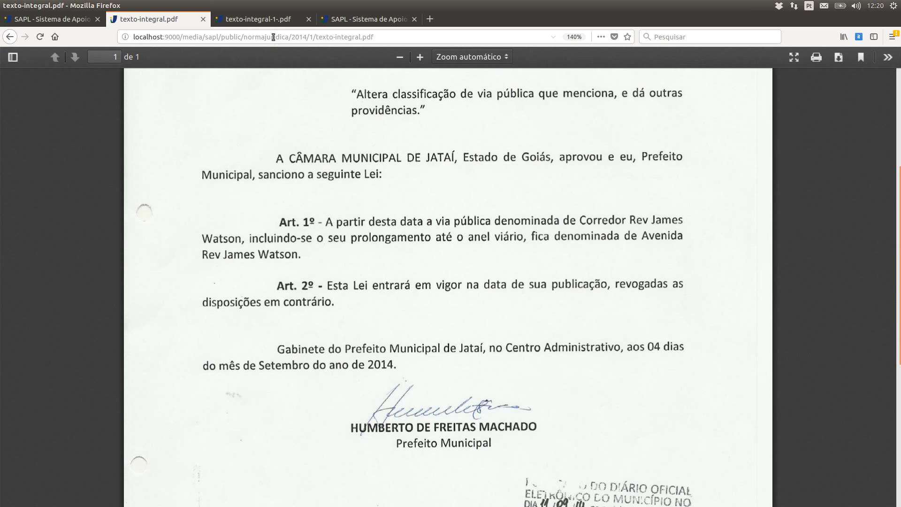
{"action": "left_click", "coordinate": [278, 22]}
{"action": "scroll", "coordinate": [429, 206], "scroll_direction": "down", "scroll_amount": 1}
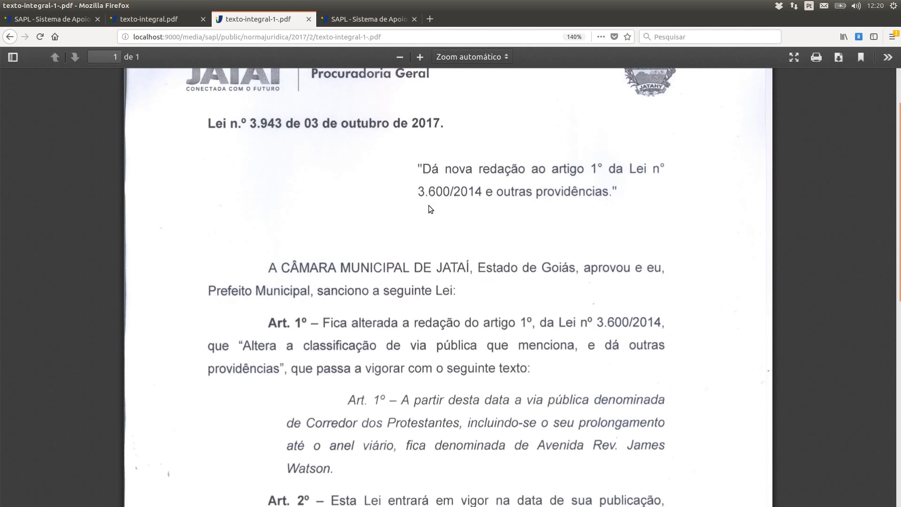
{"action": "scroll", "coordinate": [488, 221], "scroll_direction": "down", "scroll_amount": 1}
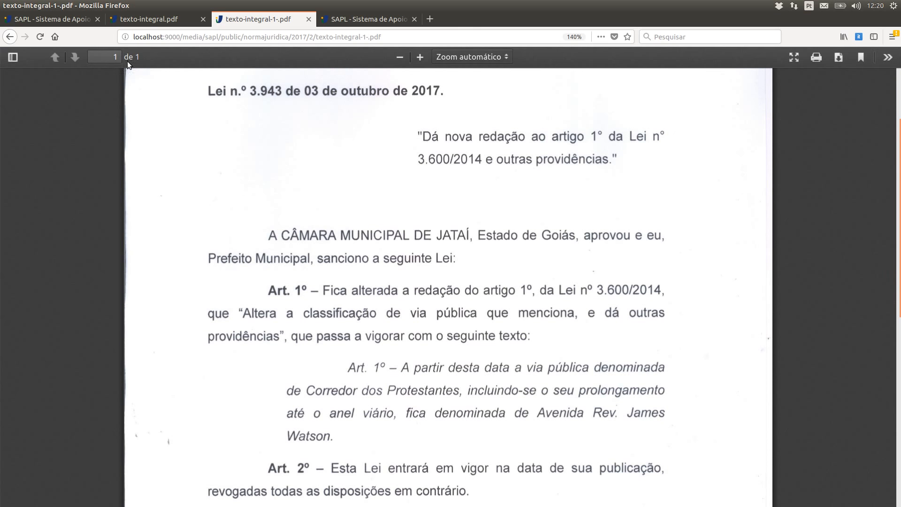
- Return to the norm search results and reopen the records of laws 3600 and 3943 in new tabs
{"action": "left_click", "coordinate": [63, 20]}
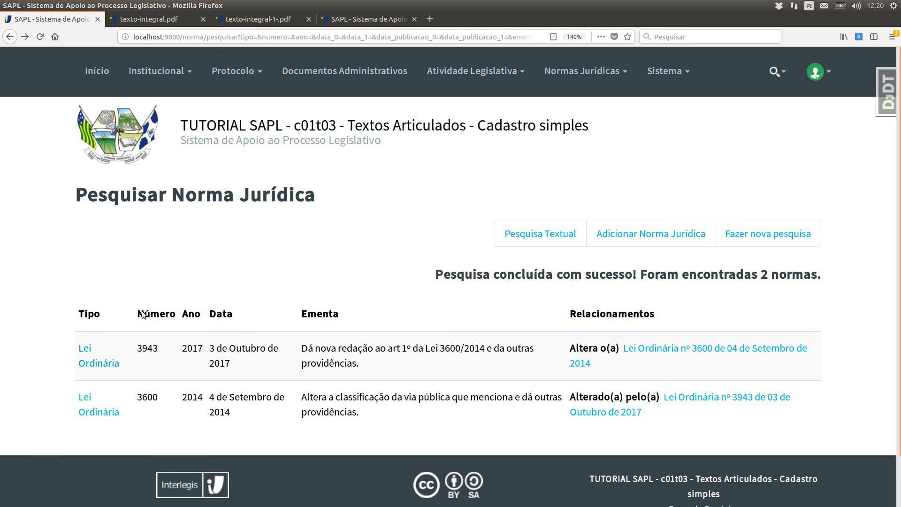
{"action": "middle_click", "coordinate": [103, 413]}
{"action": "middle_click", "coordinate": [100, 368]}
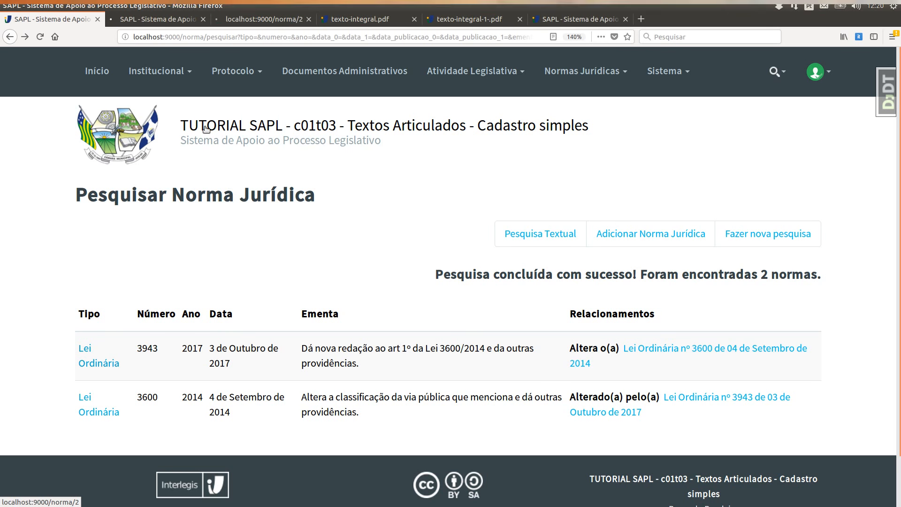
- Review the registered details of Lei Ordinária nº 3600, from its basic identification to its subjects and relationships
{"action": "left_click", "coordinate": [164, 21]}
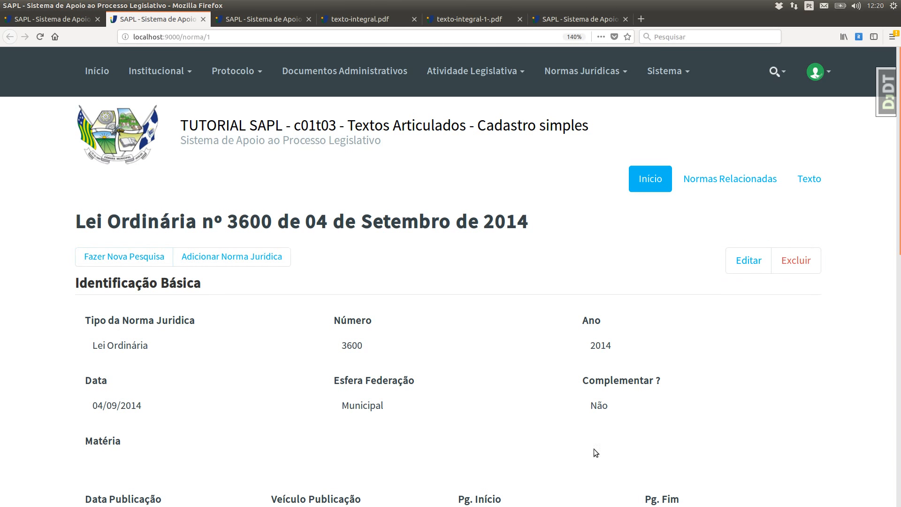
{"action": "scroll", "coordinate": [347, 253], "scroll_direction": "down", "scroll_amount": 5}
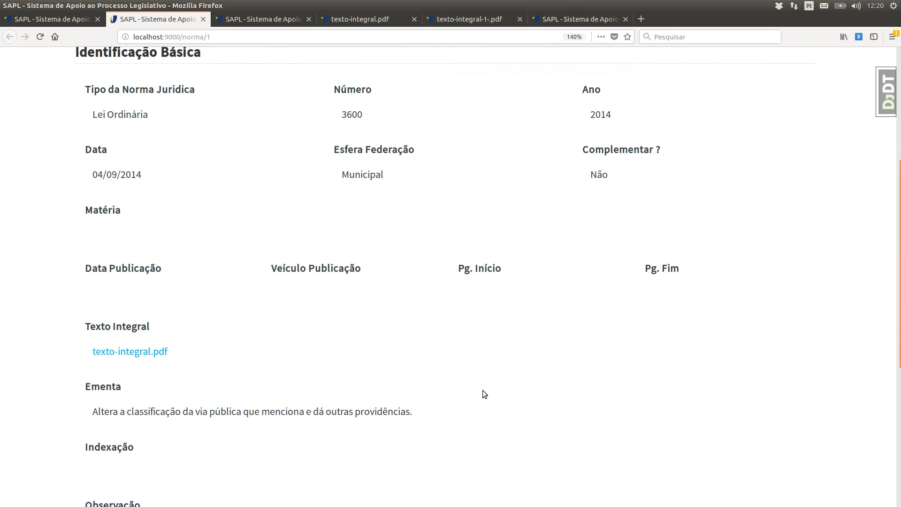
{"action": "scroll", "coordinate": [484, 394], "scroll_direction": "down", "scroll_amount": 5}
{"action": "scroll", "coordinate": [559, 358], "scroll_direction": "up", "scroll_amount": 5}
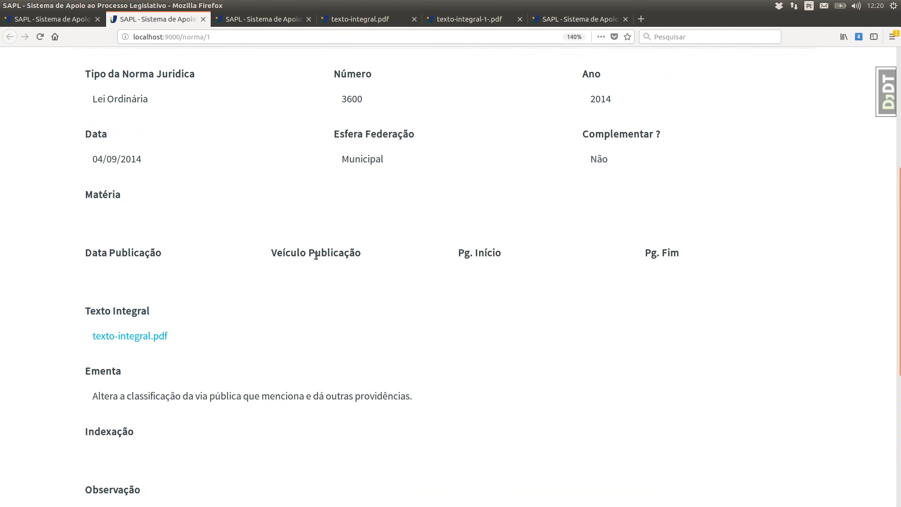
{"action": "scroll", "coordinate": [316, 255], "scroll_direction": "up", "scroll_amount": 5}
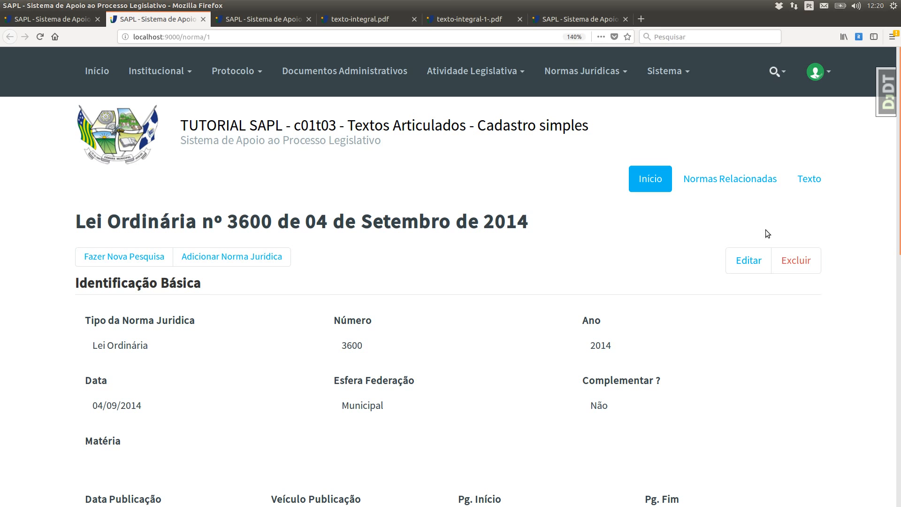
- Open the articulated text of Lei Ordinária nº 3600 and look over its page
{"action": "left_click", "coordinate": [816, 183]}
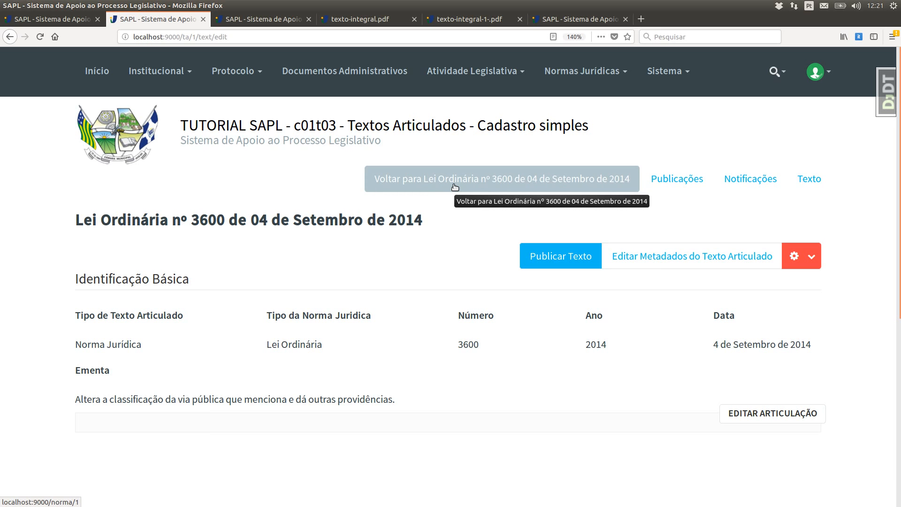
{"action": "scroll", "coordinate": [487, 458], "scroll_direction": "down", "scroll_amount": 3}
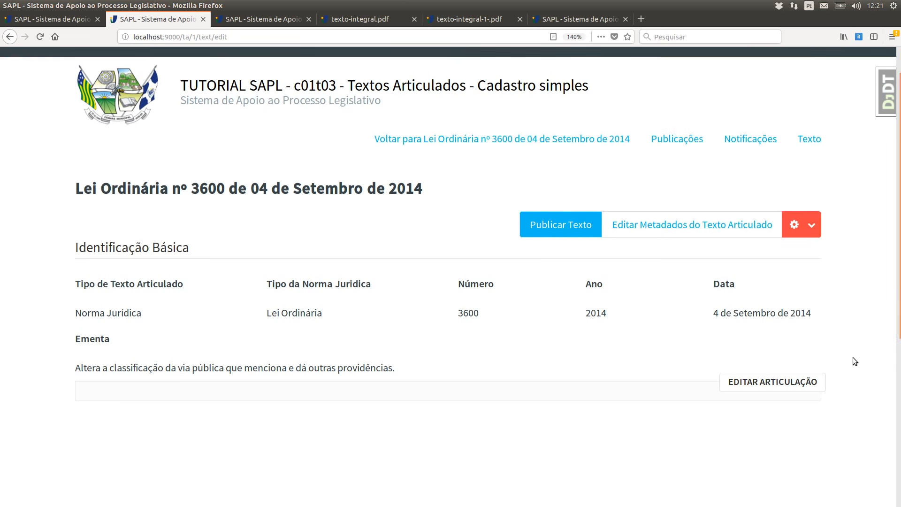
{"action": "scroll", "coordinate": [577, 328], "scroll_direction": "up", "scroll_amount": 3}
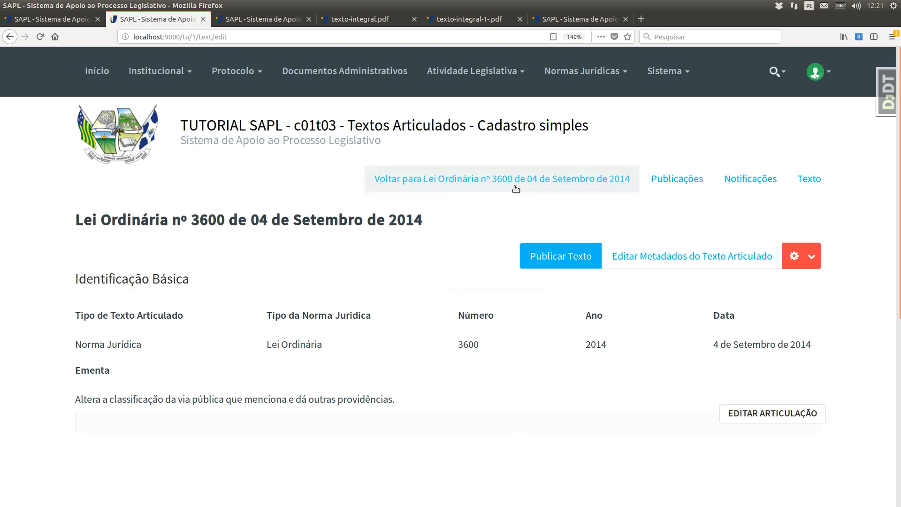
- Go back from the articulated text to the record of Lei Ordinária nº 3600 and review its fields
{"action": "left_click", "coordinate": [537, 185]}
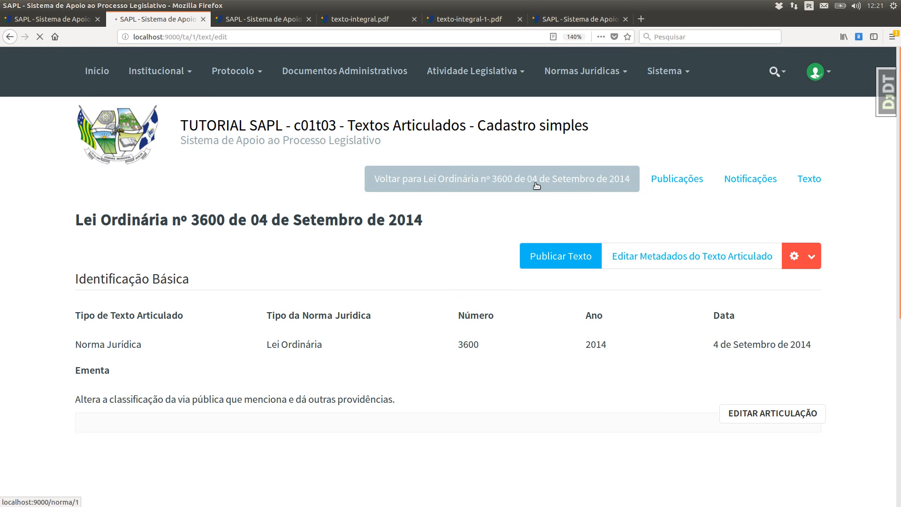
{"action": "scroll", "coordinate": [488, 178], "scroll_direction": "down", "scroll_amount": 4}
{"action": "scroll", "coordinate": [487, 178], "scroll_direction": "up", "scroll_amount": 4}
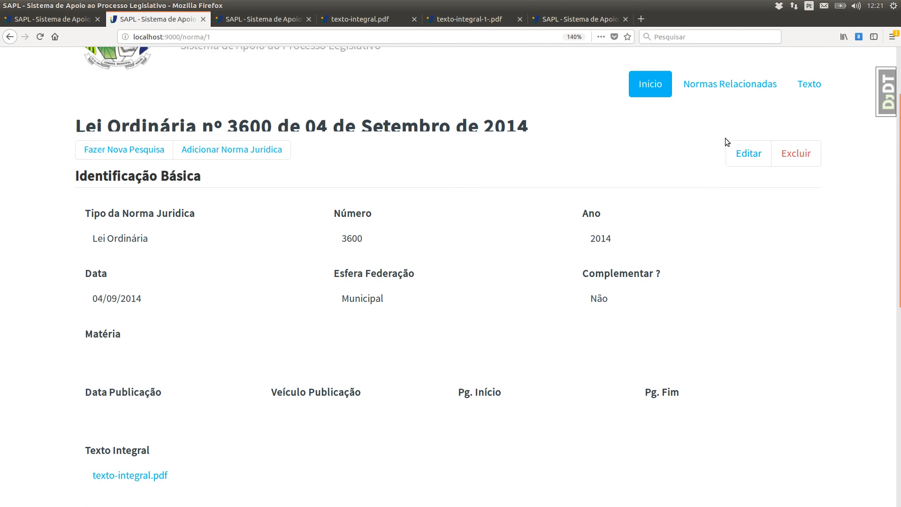
{"action": "scroll", "coordinate": [354, 308], "scroll_direction": "down", "scroll_amount": 5}
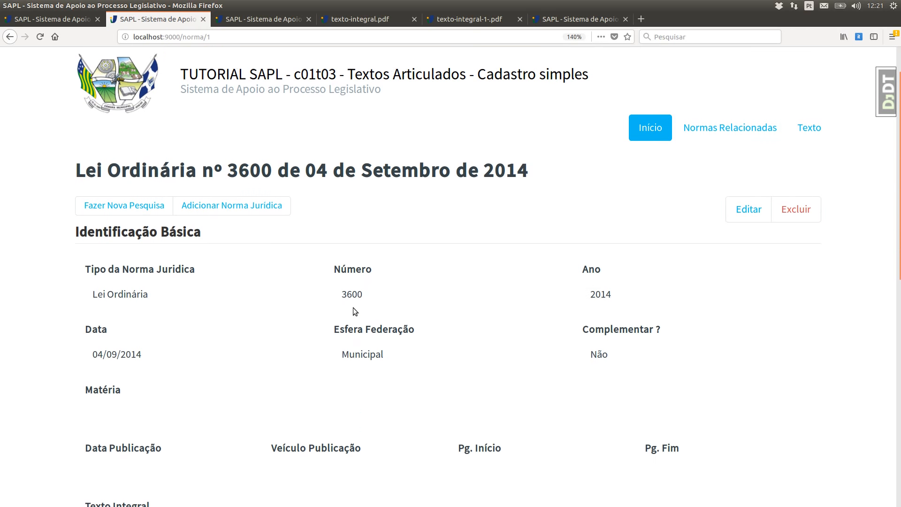
{"action": "scroll", "coordinate": [395, 306], "scroll_direction": "down", "scroll_amount": 4}
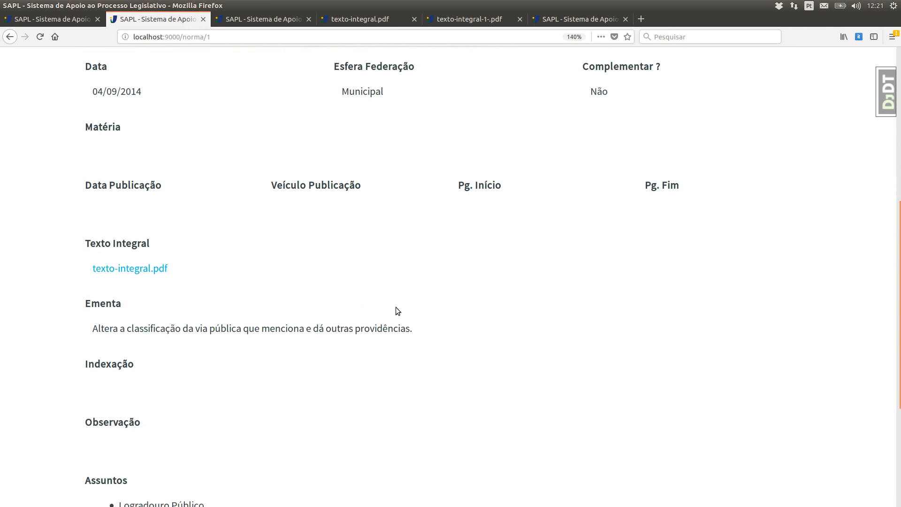
{"action": "scroll", "coordinate": [401, 289], "scroll_direction": "up", "scroll_amount": 9}
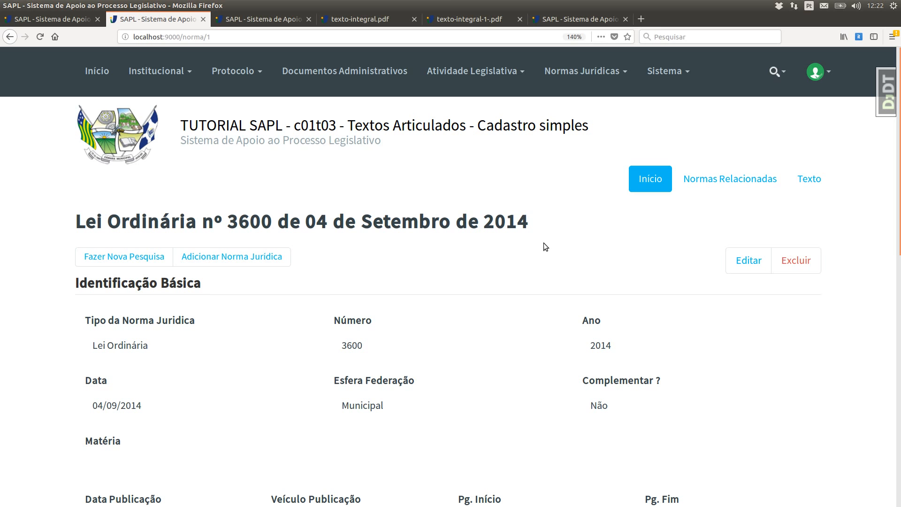
- Reopen the articulated text of Lei Ordinária nº 3600 and switch it to text editing
{"action": "left_click", "coordinate": [797, 183]}
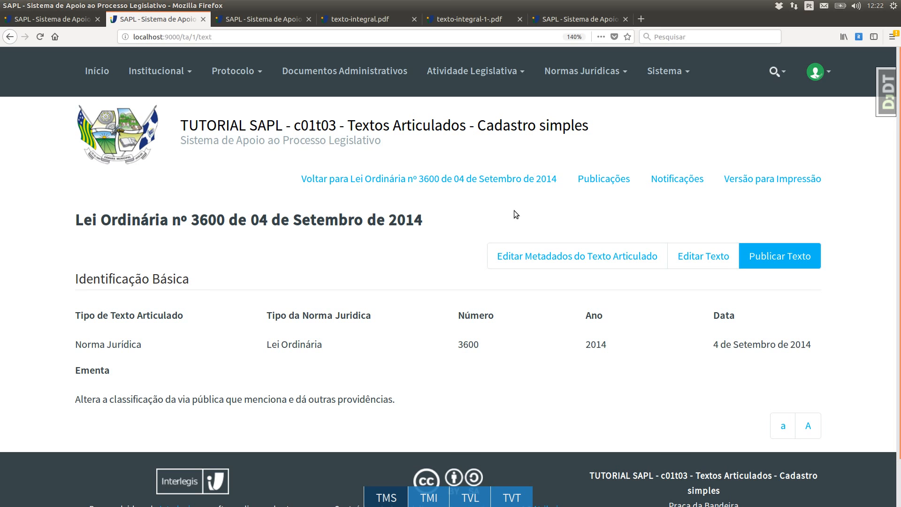
{"action": "left_click", "coordinate": [697, 259]}
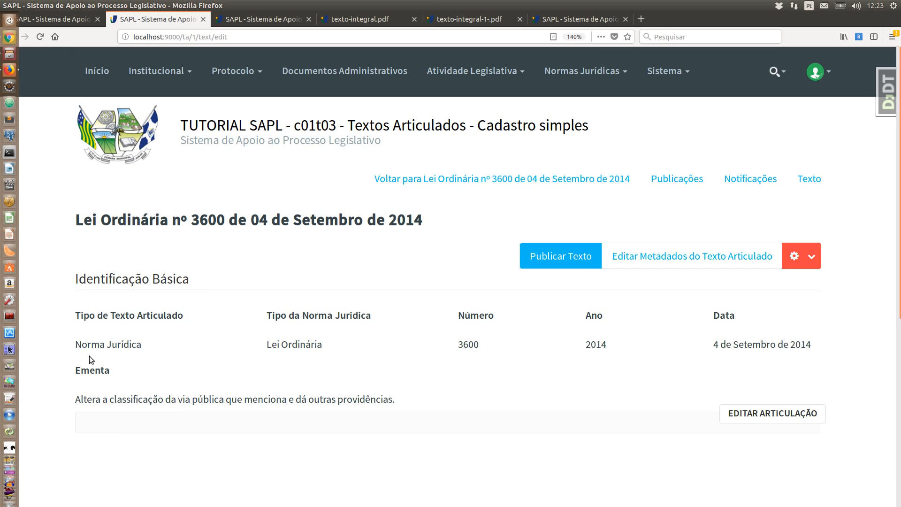
{"action": "left_click_drag", "start_coordinate": [89, 318], "coordinate": [161, 318]}
{"action": "left_click", "coordinate": [136, 341]}
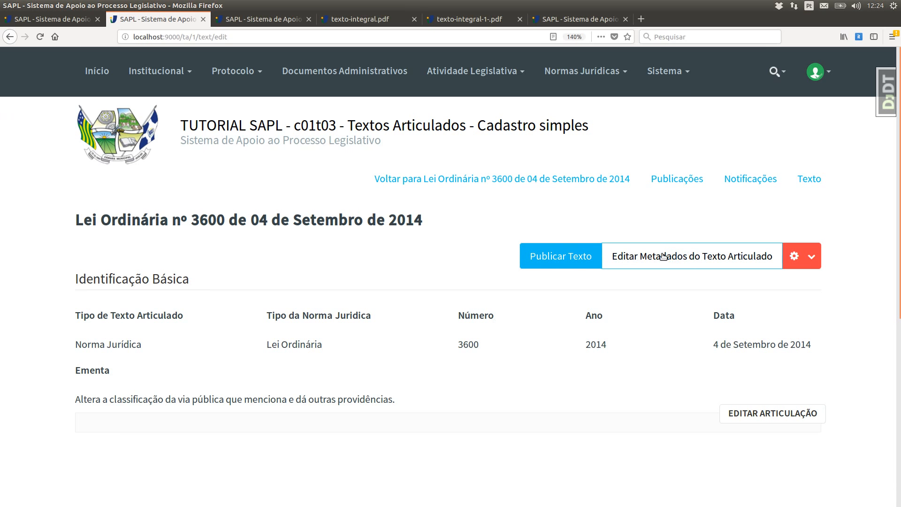
- Open the metadata of Law 3600's articulated text for editing and activate the Número field
{"action": "left_click", "coordinate": [692, 255]}
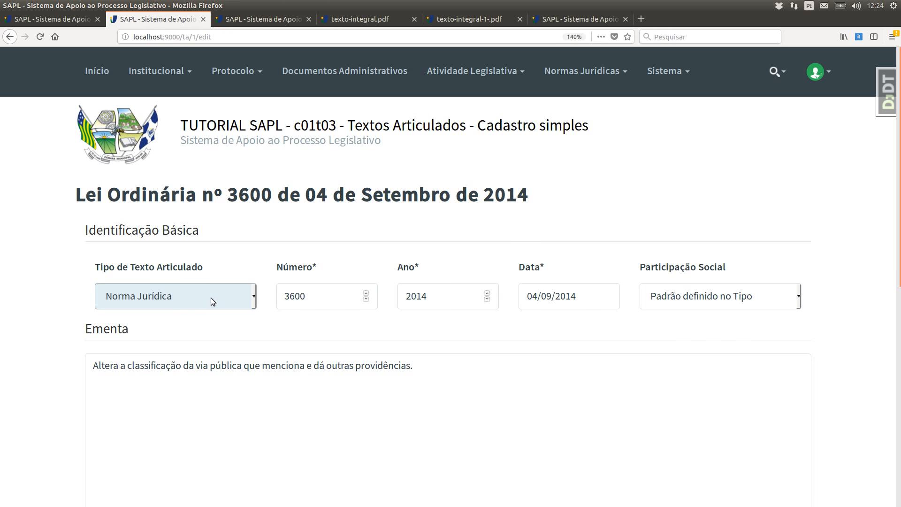
{"action": "left_click", "coordinate": [312, 293]}
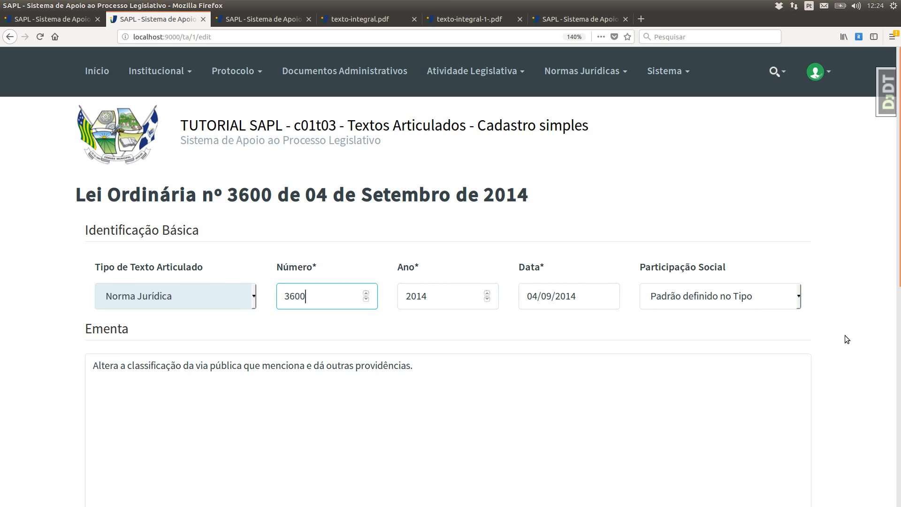
- Review the metadata form of Law 3600's articulated text, including the Participação Social setting, and return to its text page
{"action": "scroll", "coordinate": [241, 289], "scroll_direction": "down", "scroll_amount": 5}
{"action": "scroll", "coordinate": [257, 278], "scroll_direction": "up", "scroll_amount": 5}
{"action": "left_click", "coordinate": [728, 298]}
{"action": "left_click", "coordinate": [731, 299]}
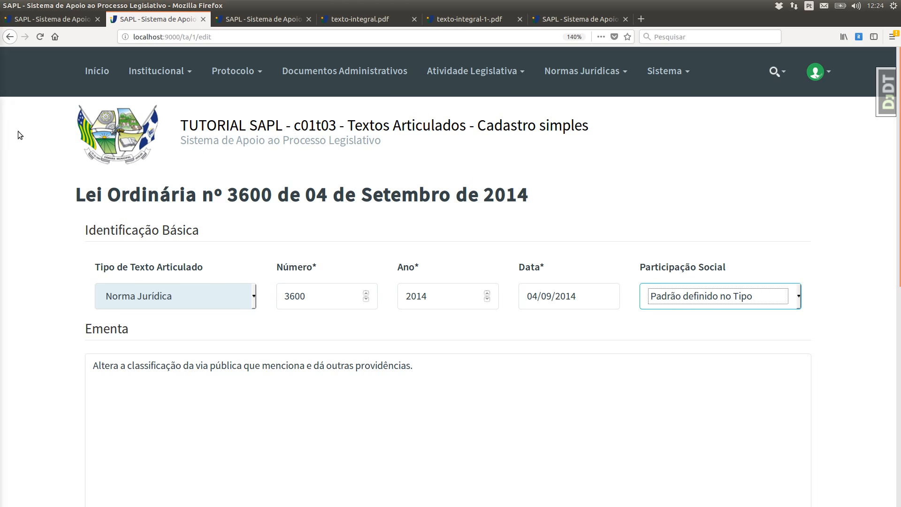
{"action": "left_click", "coordinate": [10, 37]}
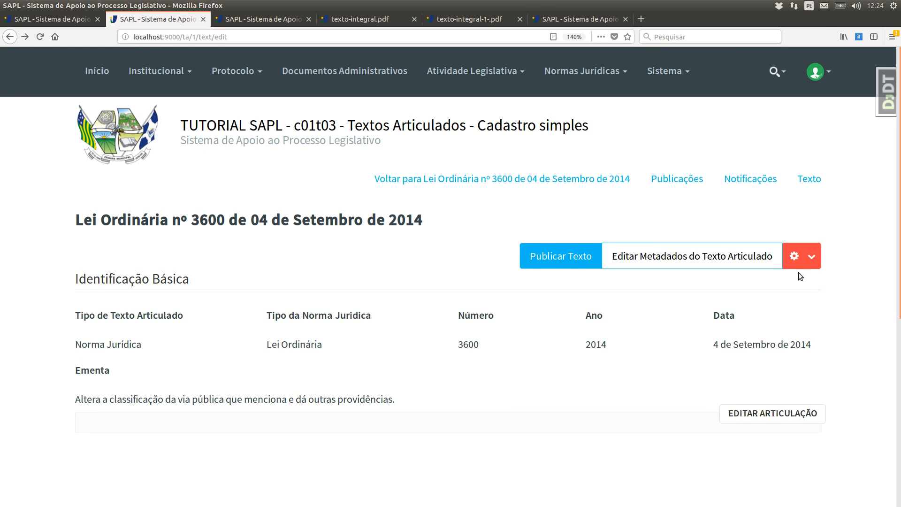
- Open the Norma Jurídica entry among the articulated text types and examine its basic identification, functionalities and structural profiles
{"action": "left_click", "coordinate": [817, 259]}
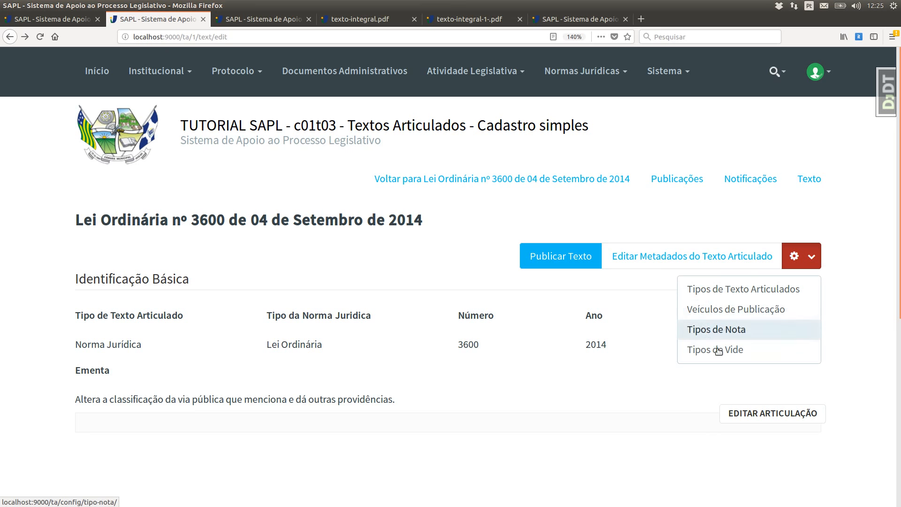
{"action": "left_click", "coordinate": [847, 246]}
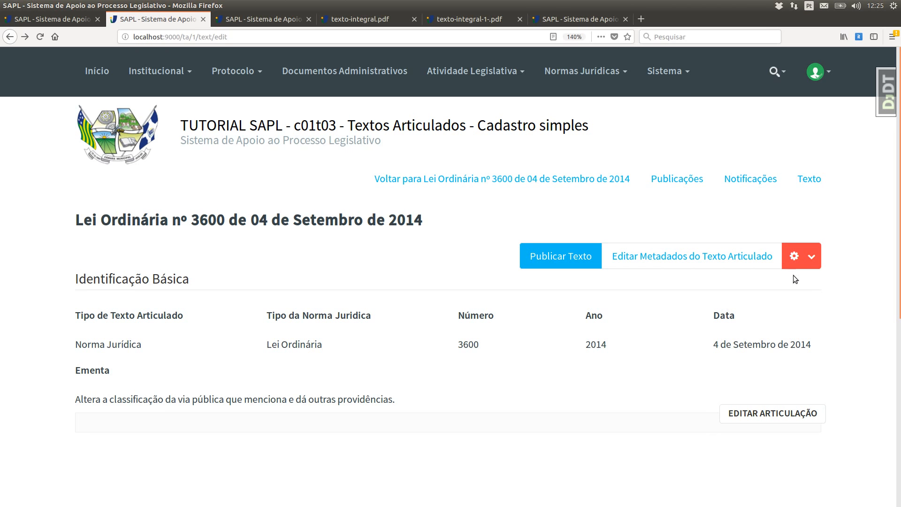
{"action": "left_click", "coordinate": [811, 257]}
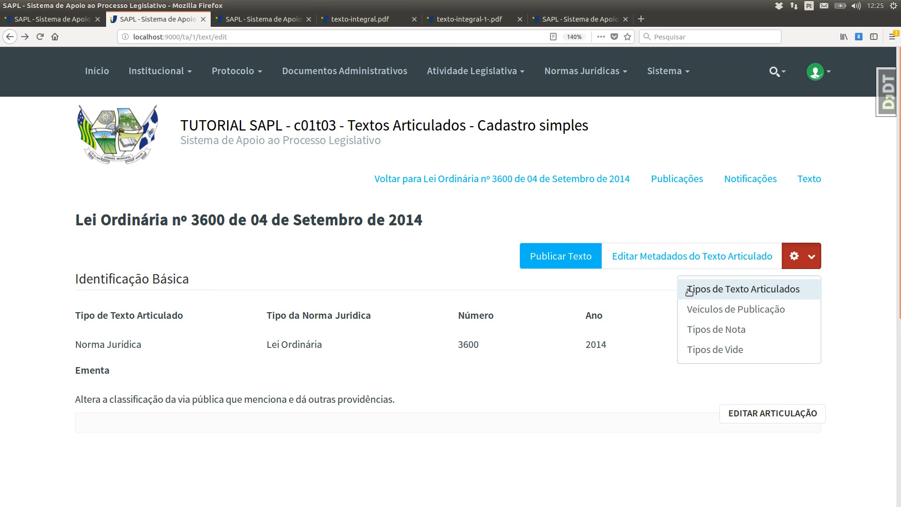
{"action": "left_click", "coordinate": [803, 296]}
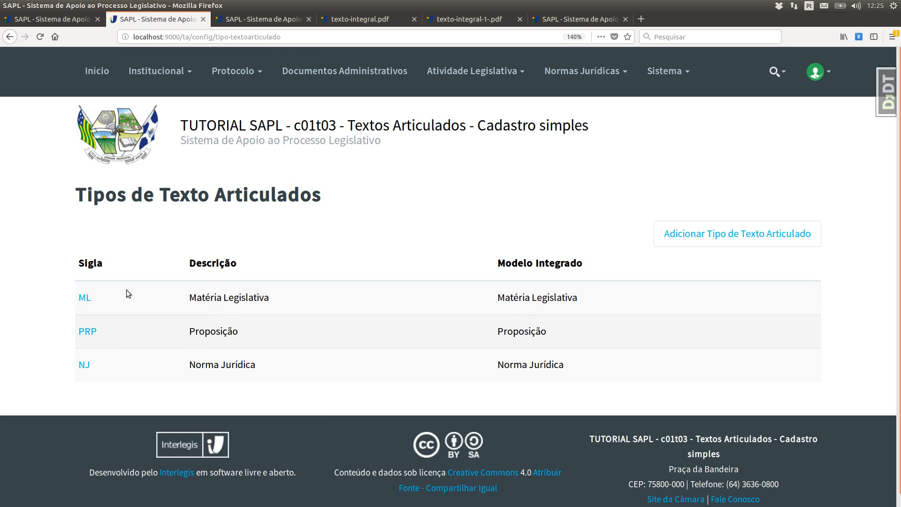
{"action": "left_click", "coordinate": [84, 365]}
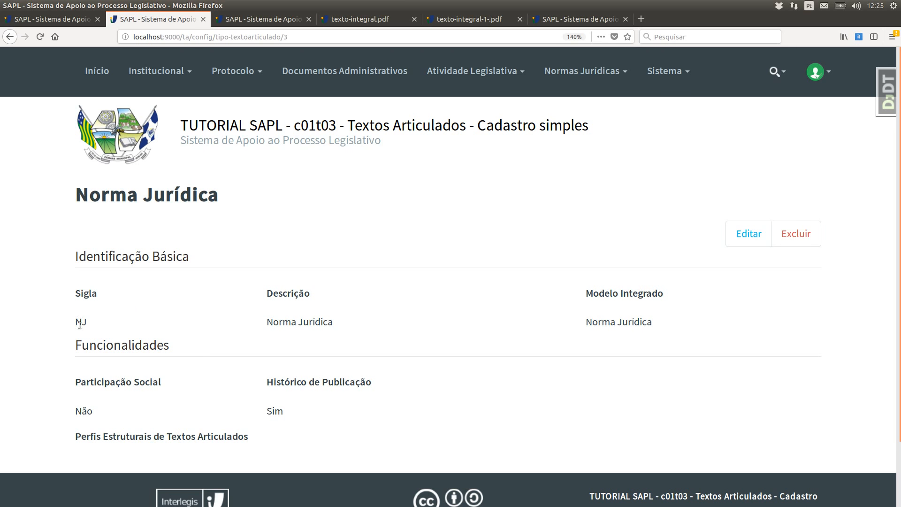
{"action": "left_click_drag", "start_coordinate": [81, 322], "coordinate": [465, 337]}
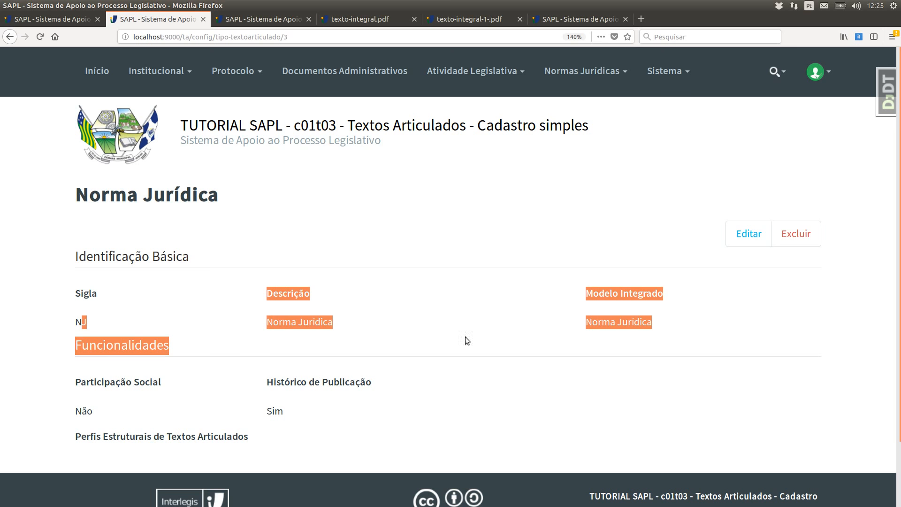
{"action": "left_click", "coordinate": [736, 322]}
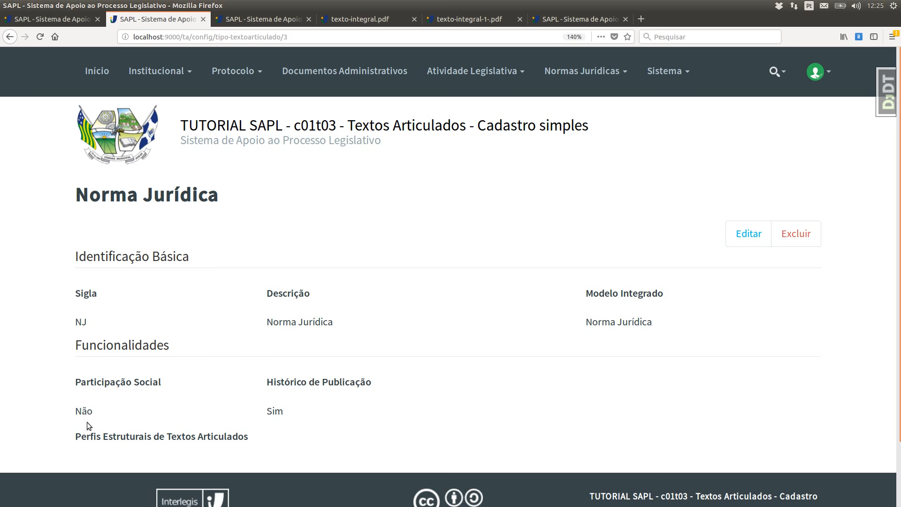
{"action": "left_click_drag", "start_coordinate": [254, 437], "coordinate": [85, 427]}
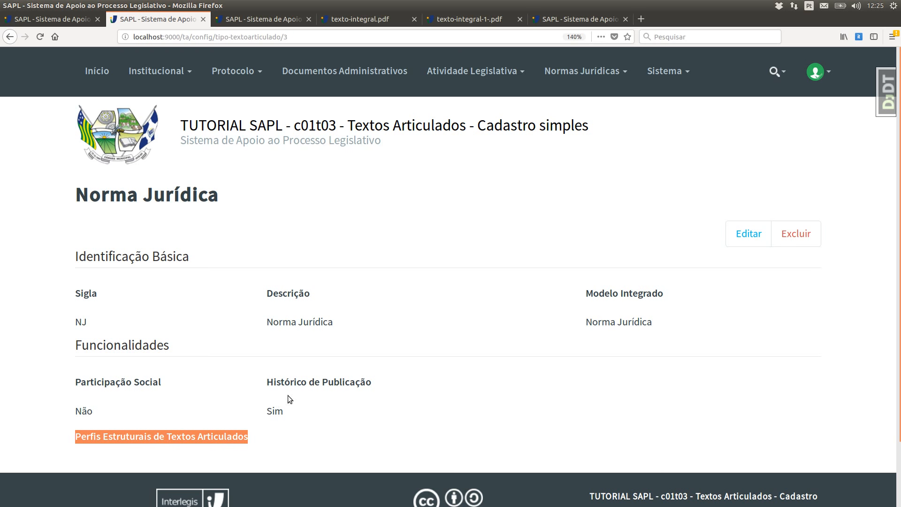
- Return to the articulated text of Lei Ordinária nº 3600 and open its articulation for editing
{"action": "left_click", "coordinate": [11, 37]}
{"action": "left_click", "coordinate": [11, 37]}
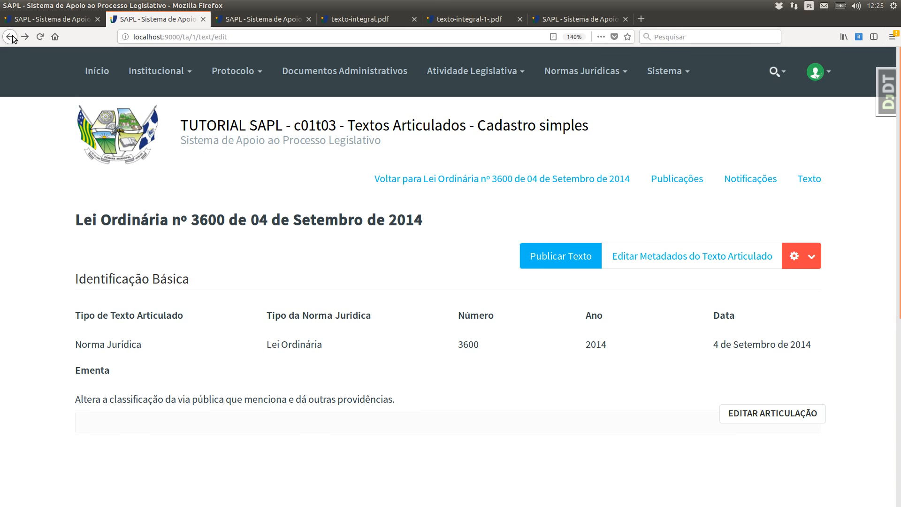
{"action": "right_click", "coordinate": [11, 37]}
{"action": "left_click", "coordinate": [31, 180]}
{"action": "left_click", "coordinate": [779, 414]}
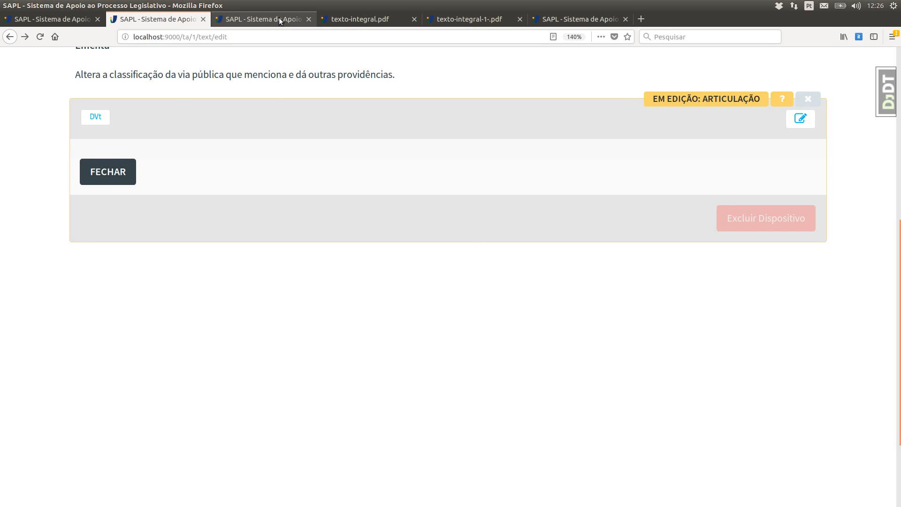
- Read the articles of Law 3600 in texto-integral.pdf and return to the articulation editor
{"action": "left_click", "coordinate": [382, 20]}
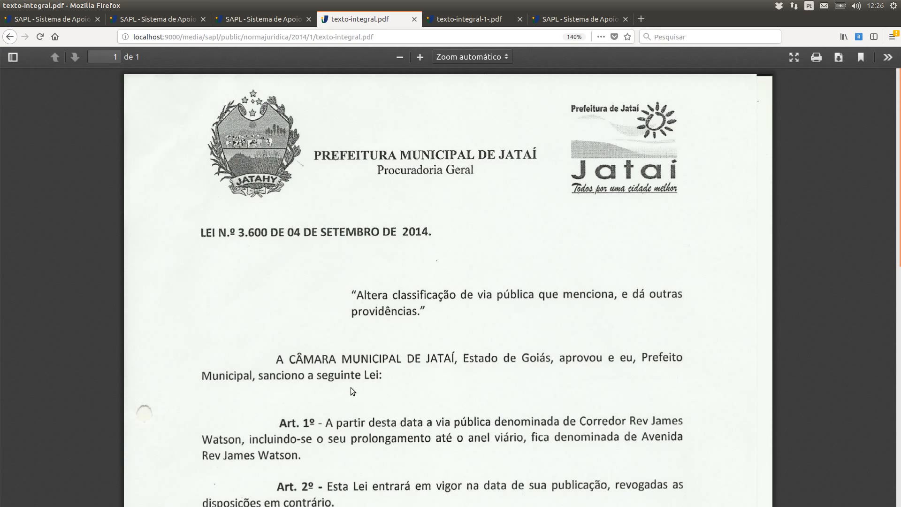
{"action": "scroll", "coordinate": [487, 351], "scroll_direction": "down", "scroll_amount": 5}
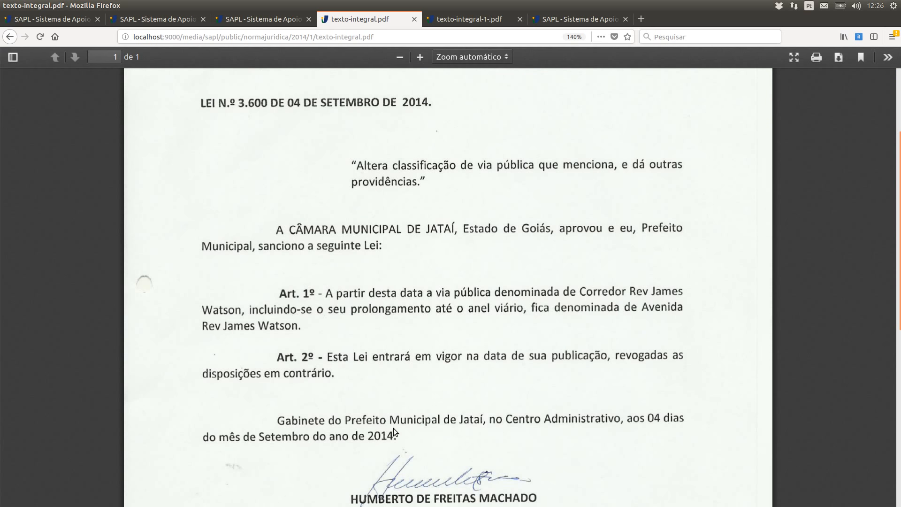
{"action": "left_click", "coordinate": [151, 23]}
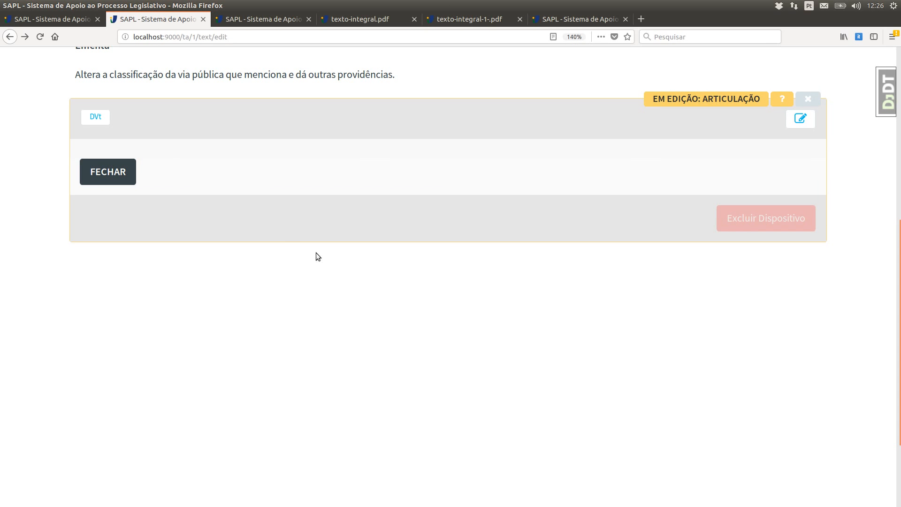
- Reopen the Norma Jurídica articulated text type, check its structural profiles field, and open the type for editing
{"action": "scroll", "coordinate": [480, 307], "scroll_direction": "up", "scroll_amount": 3}
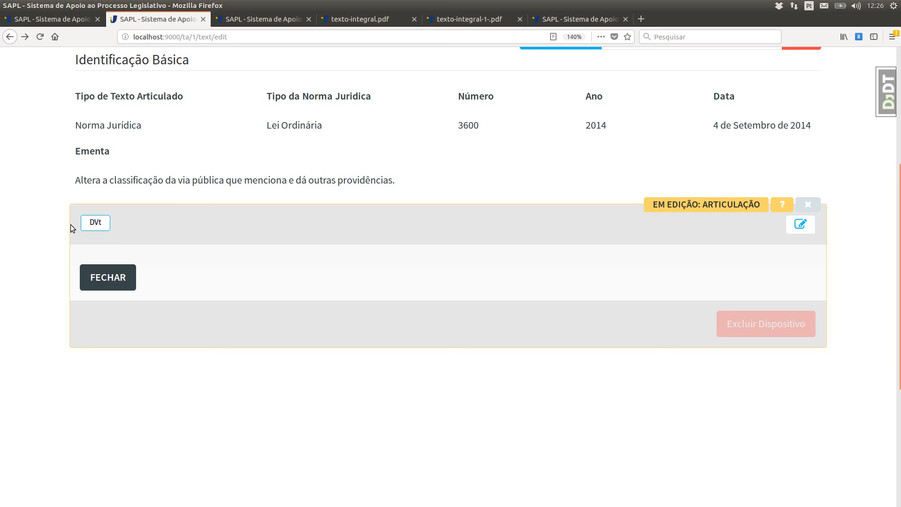
{"action": "scroll", "coordinate": [493, 155], "scroll_direction": "up", "scroll_amount": 5}
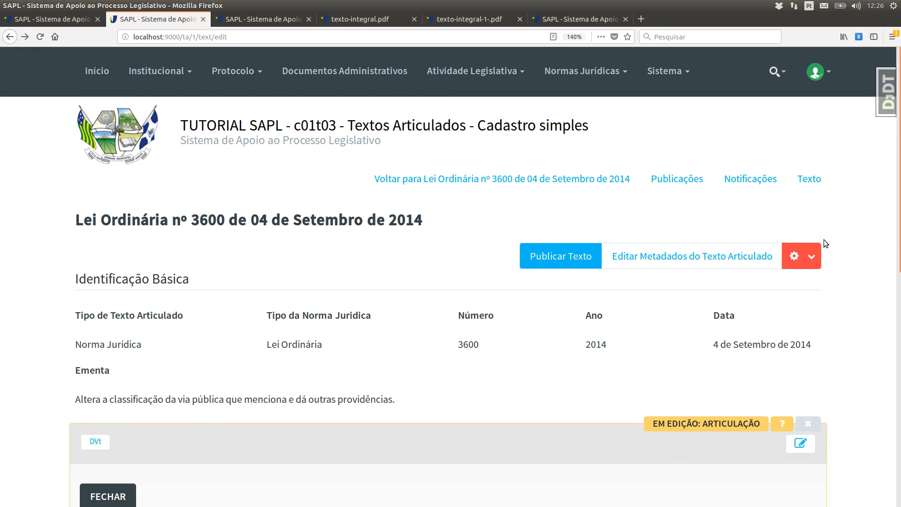
{"action": "left_click", "coordinate": [817, 256]}
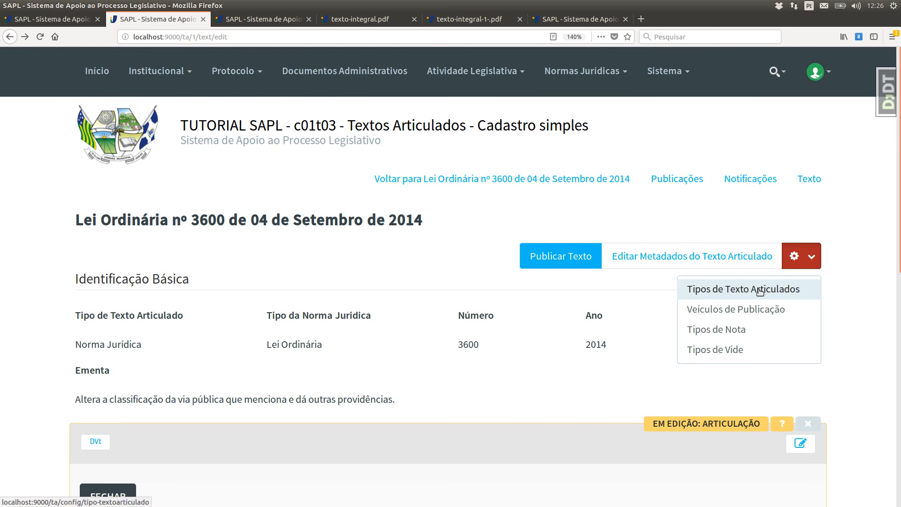
{"action": "left_click", "coordinate": [800, 288]}
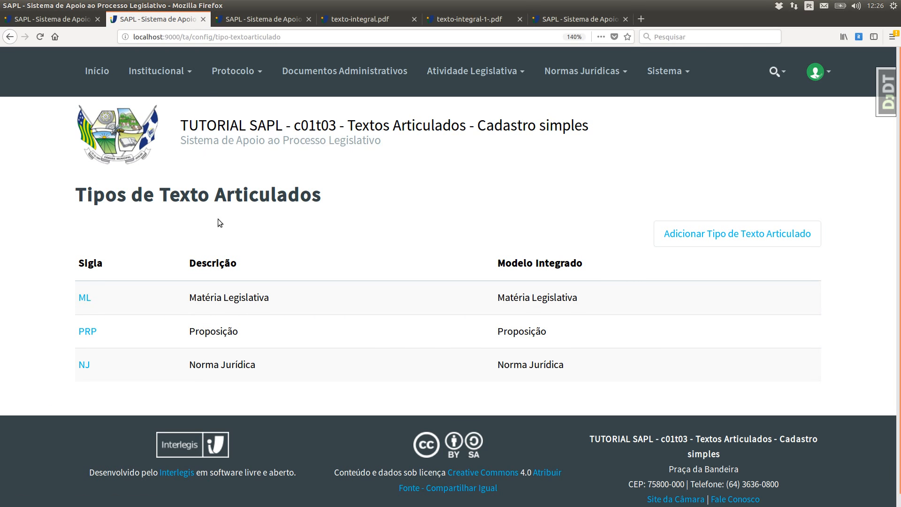
{"action": "left_click", "coordinate": [83, 367]}
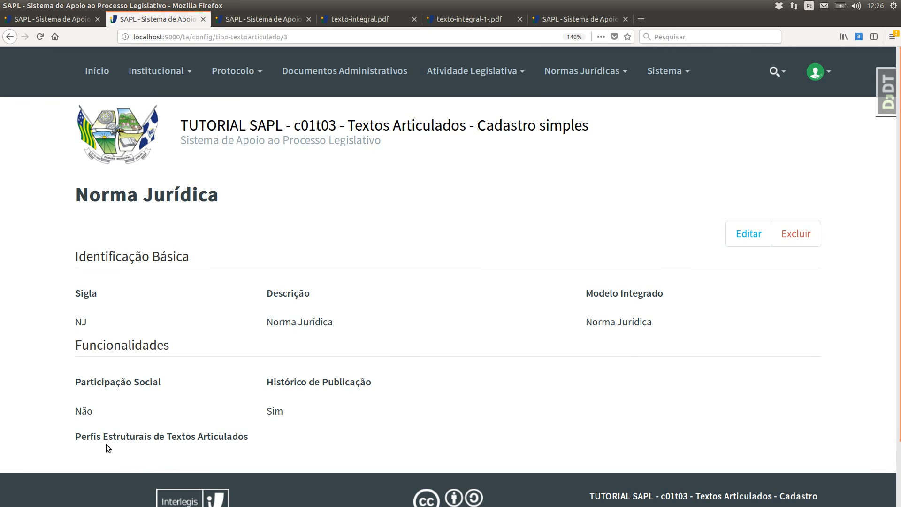
{"action": "left_click_drag", "start_coordinate": [74, 437], "coordinate": [272, 450]}
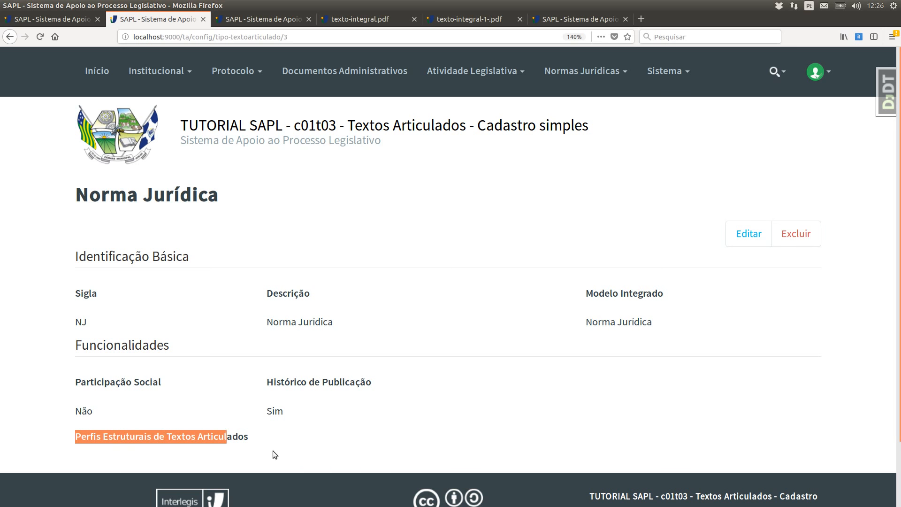
{"action": "left_click", "coordinate": [218, 451]}
{"action": "left_click", "coordinate": [745, 233]}
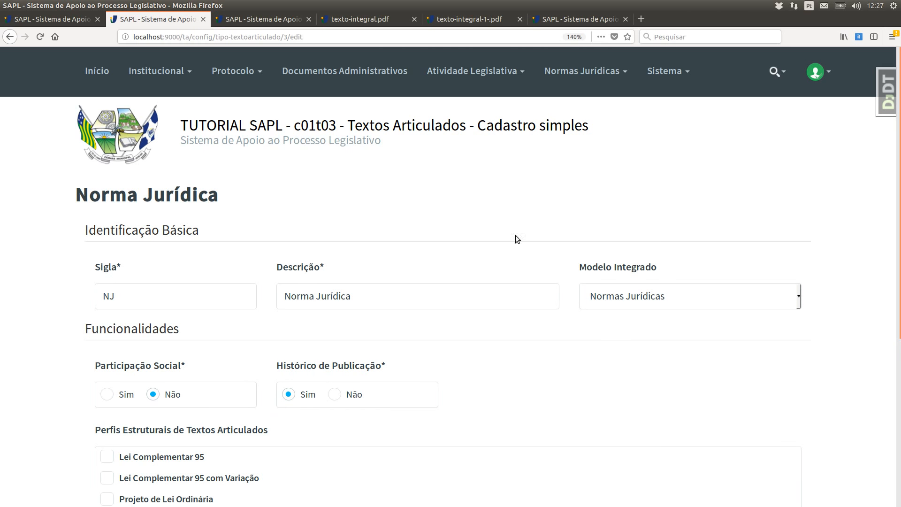
- Examine the Norma Jurídica type's Sigla, Descrição and Modelo Integrado fields, its functionality options and the available structural profiles
{"action": "scroll", "coordinate": [98, 243], "scroll_direction": "down", "scroll_amount": 2}
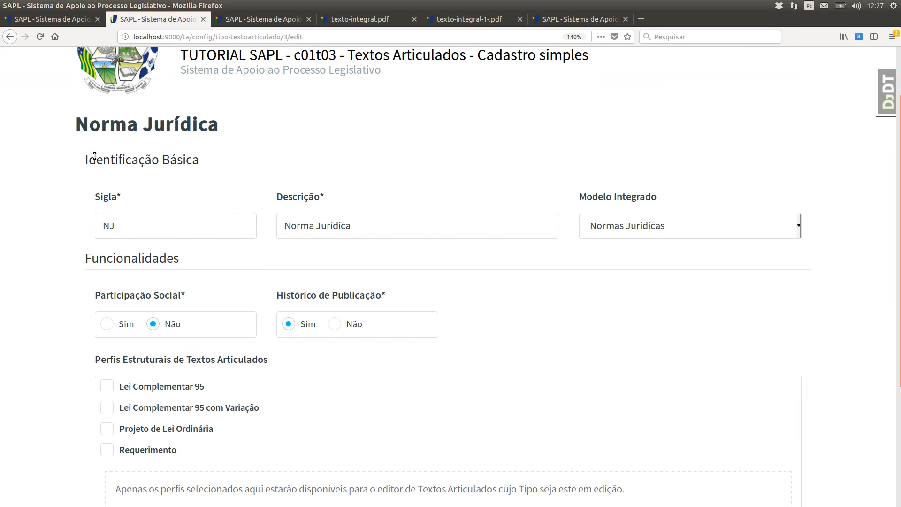
{"action": "left_click", "coordinate": [130, 234]}
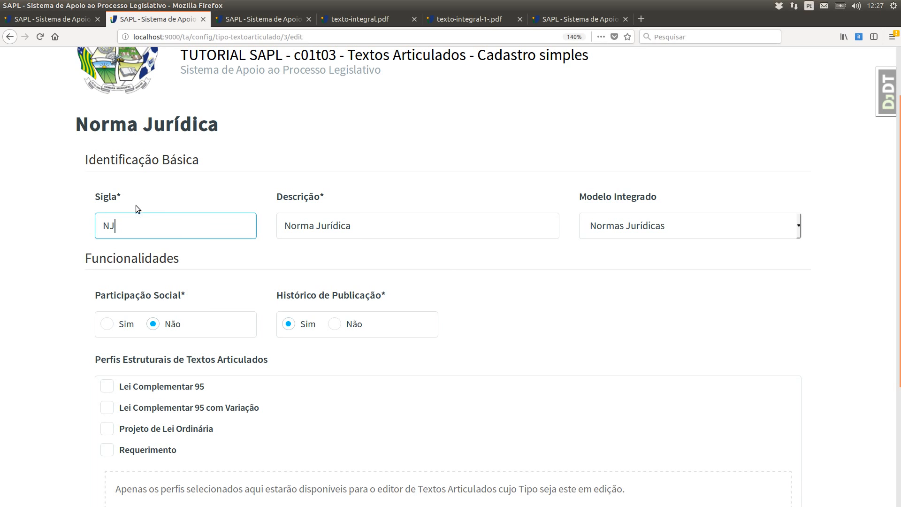
{"action": "left_click", "coordinate": [416, 229]}
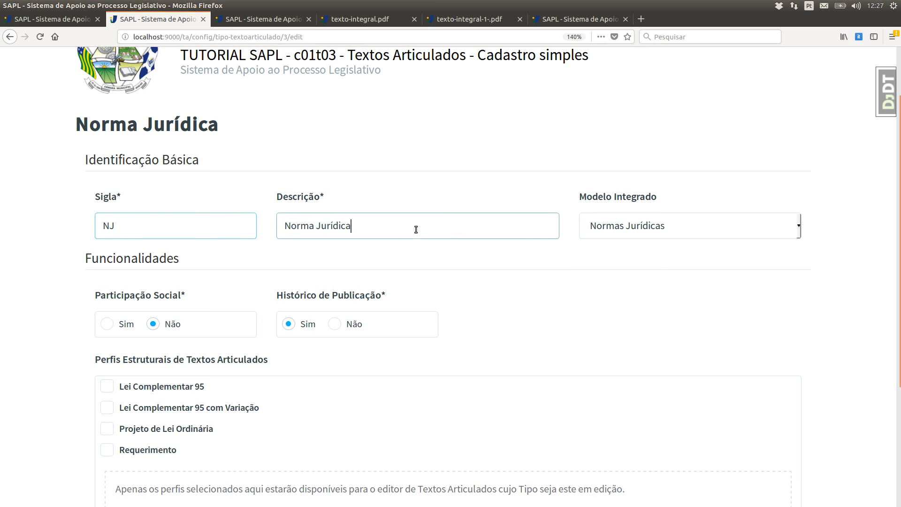
{"action": "left_click", "coordinate": [666, 225]}
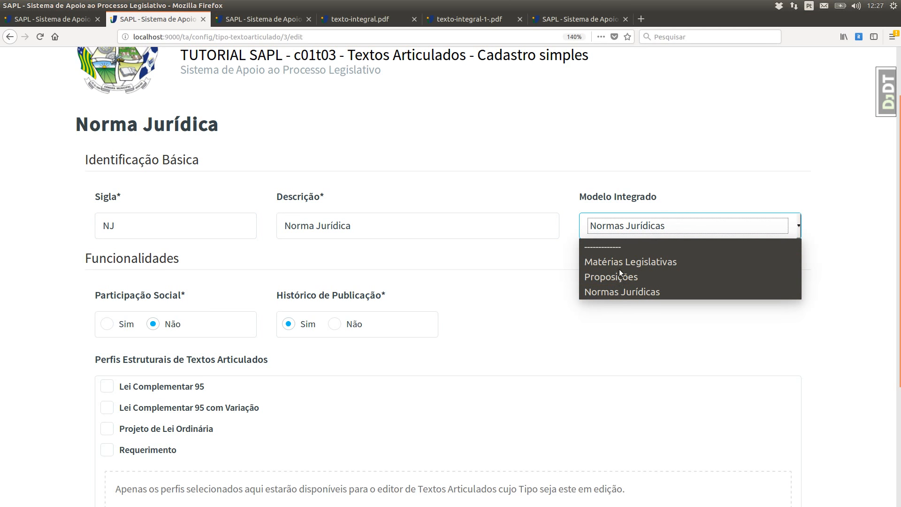
{"action": "left_click", "coordinate": [631, 291]}
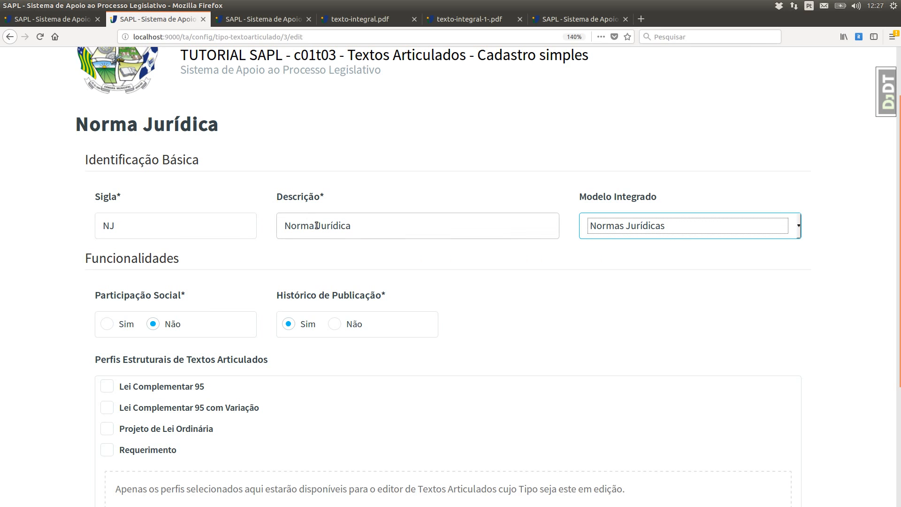
{"action": "left_click", "coordinate": [612, 231]}
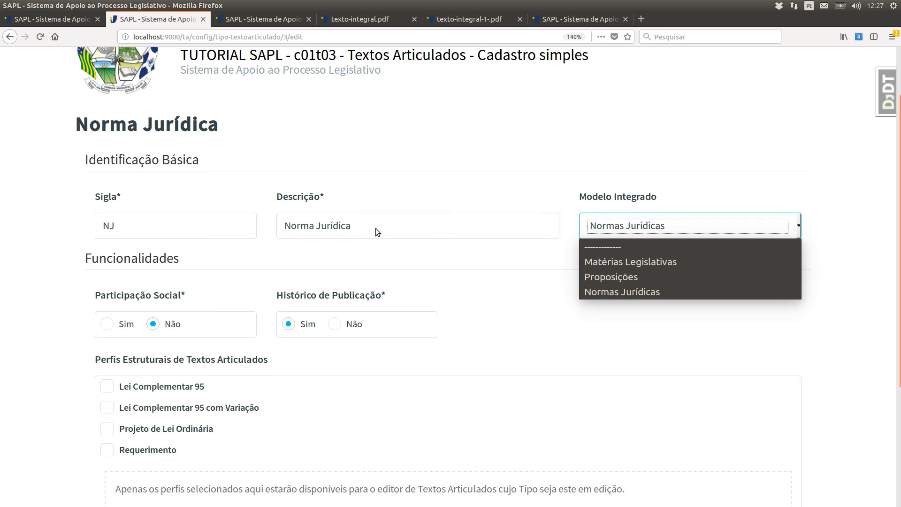
{"action": "scroll", "coordinate": [376, 228], "scroll_direction": "down", "scroll_amount": 1}
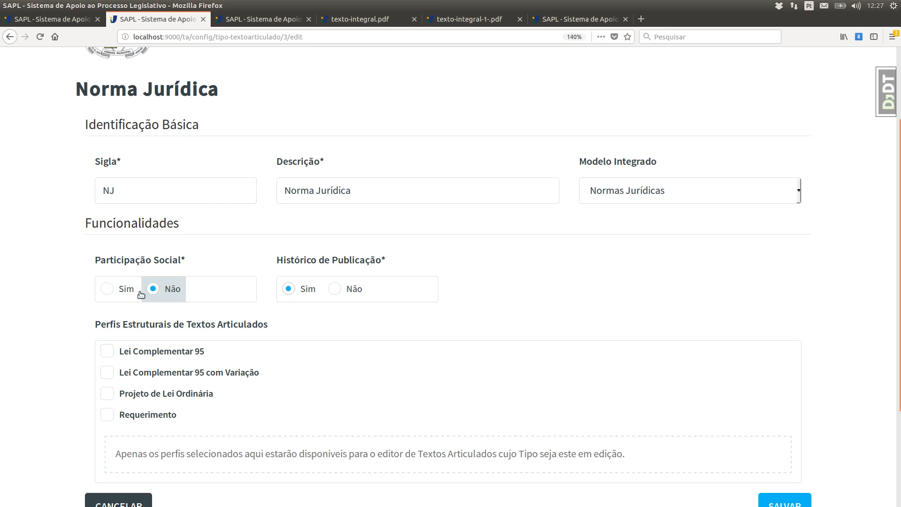
{"action": "scroll", "coordinate": [244, 248], "scroll_direction": "down", "scroll_amount": 3}
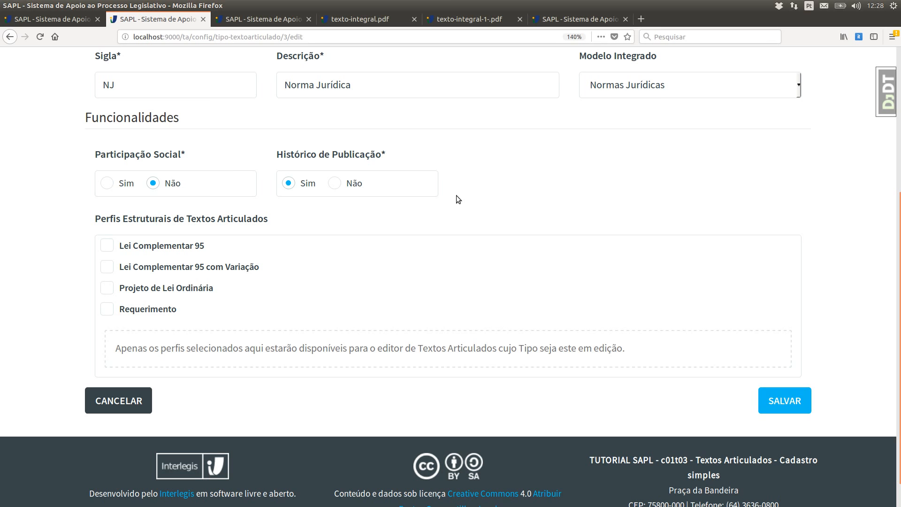
{"action": "scroll", "coordinate": [457, 195], "scroll_direction": "up", "scroll_amount": 5}
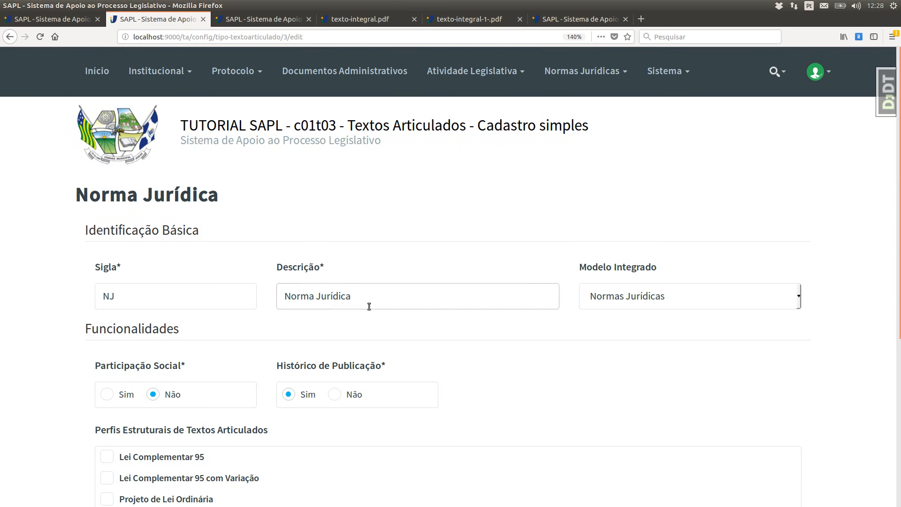
{"action": "left_click", "coordinate": [350, 297]}
{"action": "left_click", "coordinate": [177, 298]}
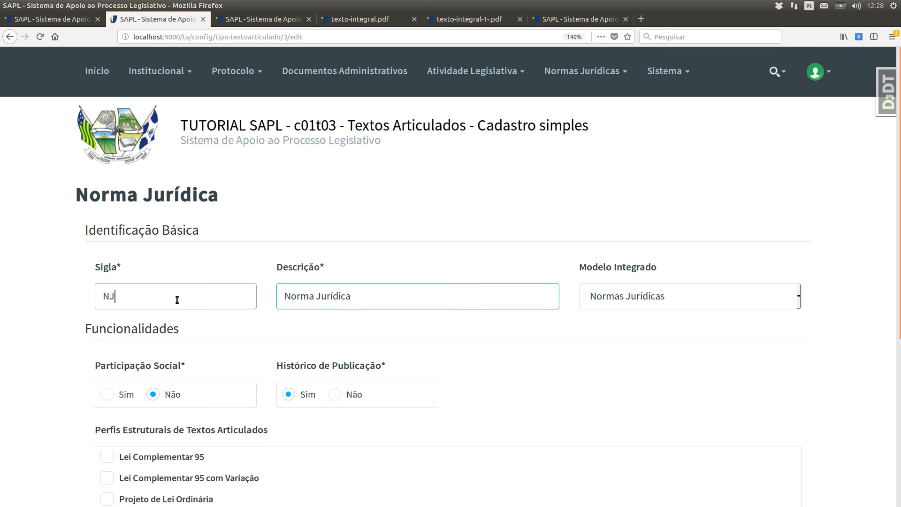
- Enable the Lei Complementar 95 structural profile for the Norma Jurídica articulated text type
{"action": "scroll", "coordinate": [203, 321], "scroll_direction": "down", "scroll_amount": 5}
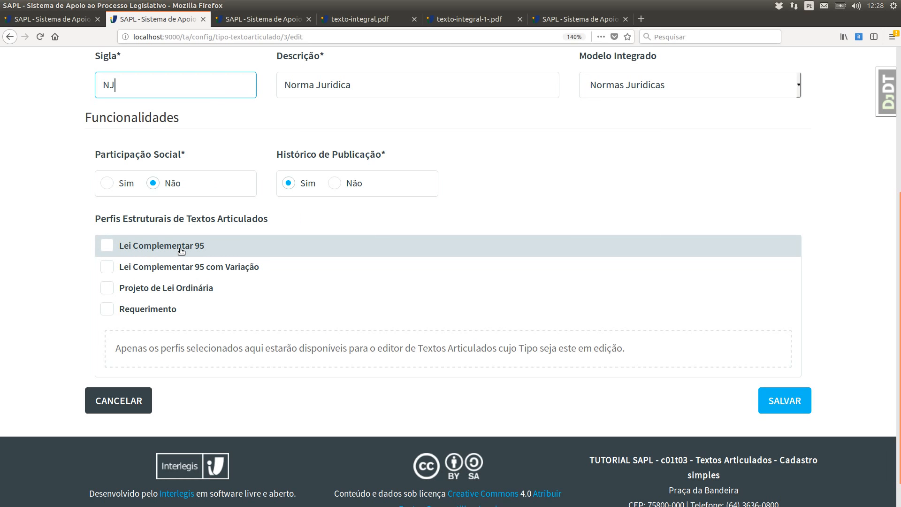
{"action": "left_click_drag", "start_coordinate": [134, 219], "coordinate": [248, 219]}
{"action": "left_click", "coordinate": [248, 219]}
{"action": "scroll", "coordinate": [376, 192], "scroll_direction": "up", "scroll_amount": 3}
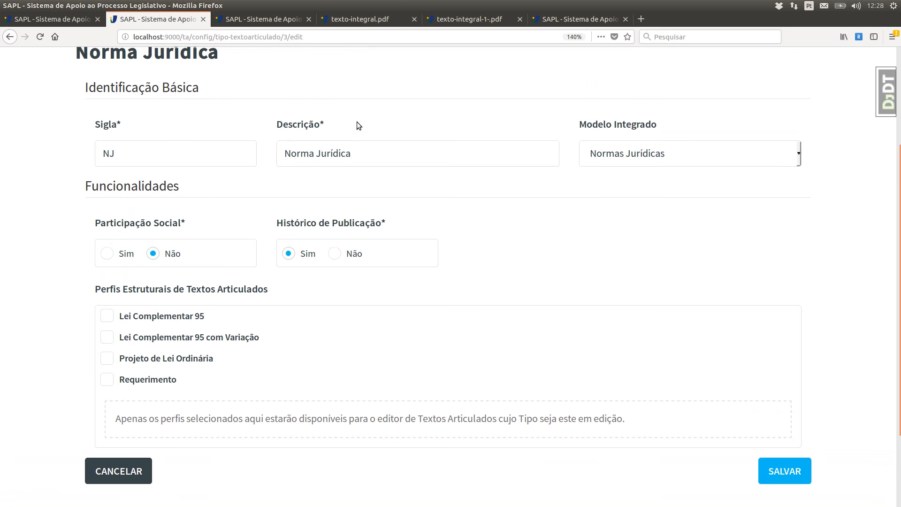
{"action": "left_click", "coordinate": [111, 319]}
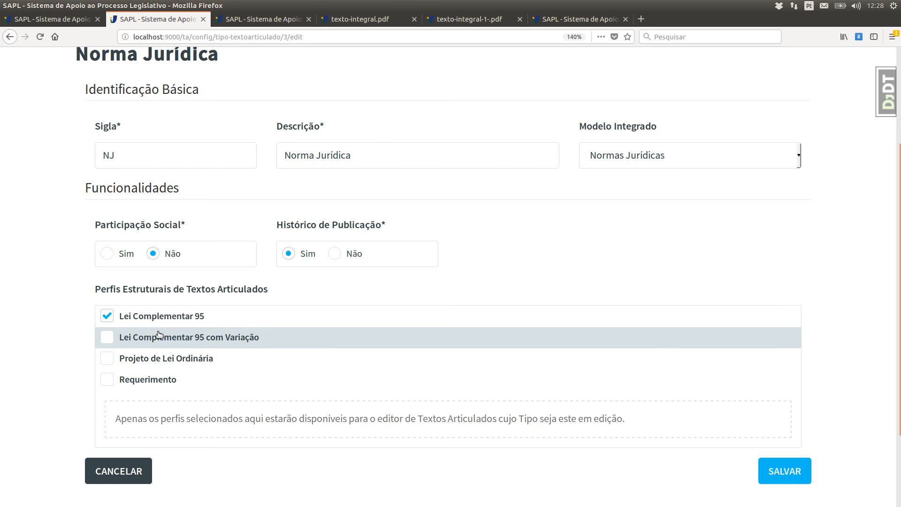
- Enable the Lei Complementar 95 com Variação structural profile for the Norma Jurídica type and save the type
{"action": "left_click", "coordinate": [157, 343]}
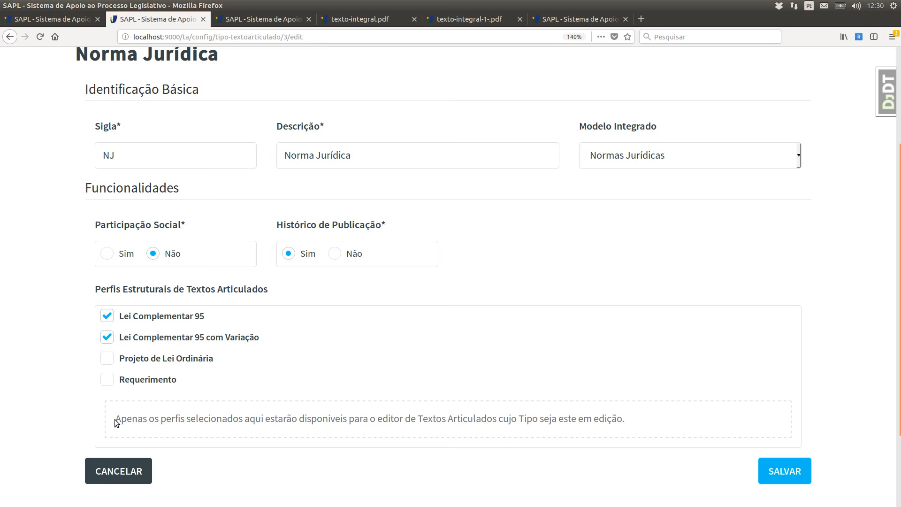
{"action": "left_click_drag", "start_coordinate": [114, 419], "coordinate": [632, 418]}
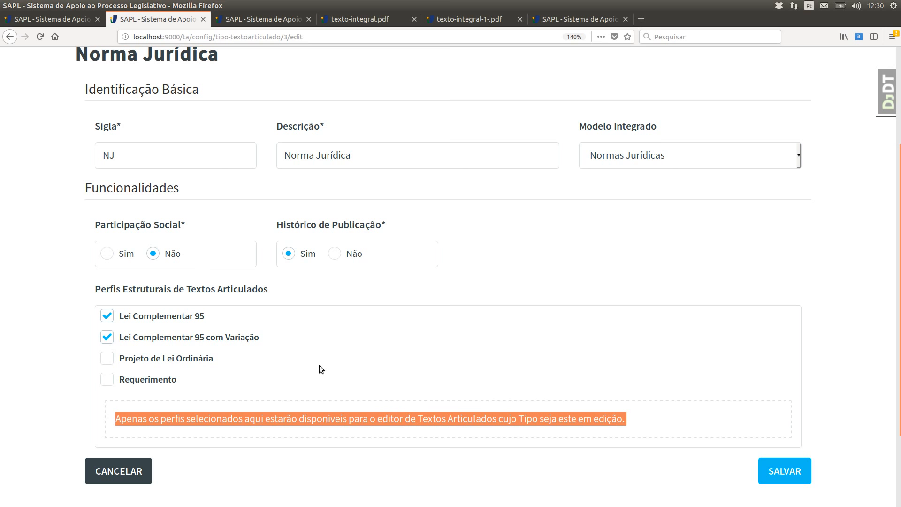
{"action": "left_click", "coordinate": [789, 468]}
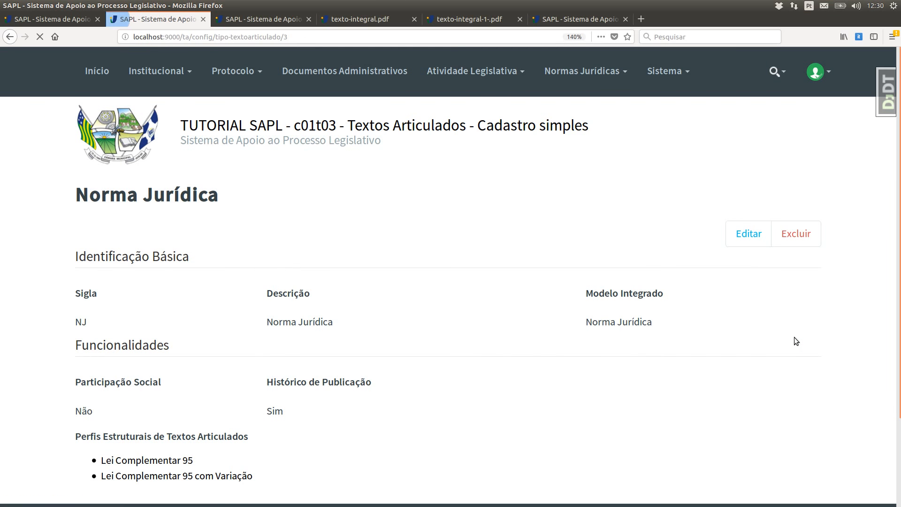
- Go to the articulated text of Lei Ordinária nº 3600 at localhost:9000/ta/1 and open its Articulação for editing
{"action": "left_click", "coordinate": [194, 37]}
{"action": "key", "text": "shift+End"}
{"action": "key", "text": "BackSpace"}
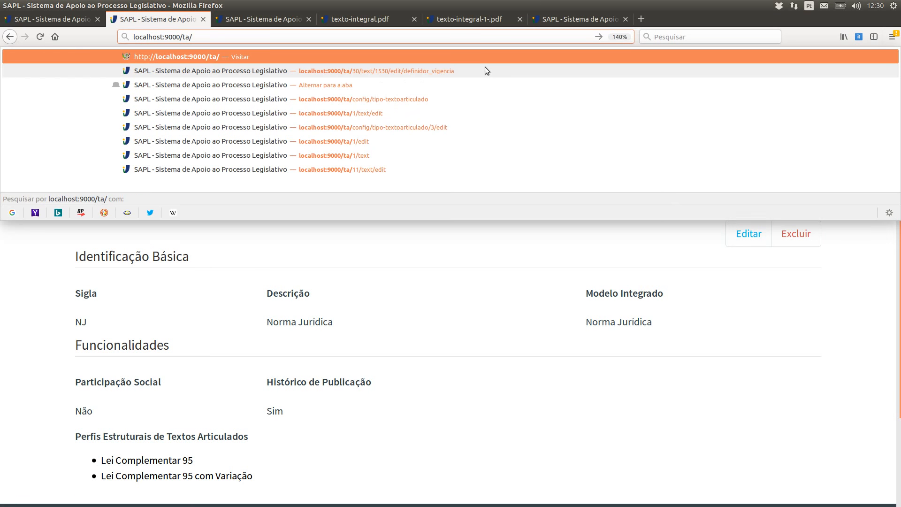
{"action": "type", "text": "1"}
{"action": "key", "text": "Return"}
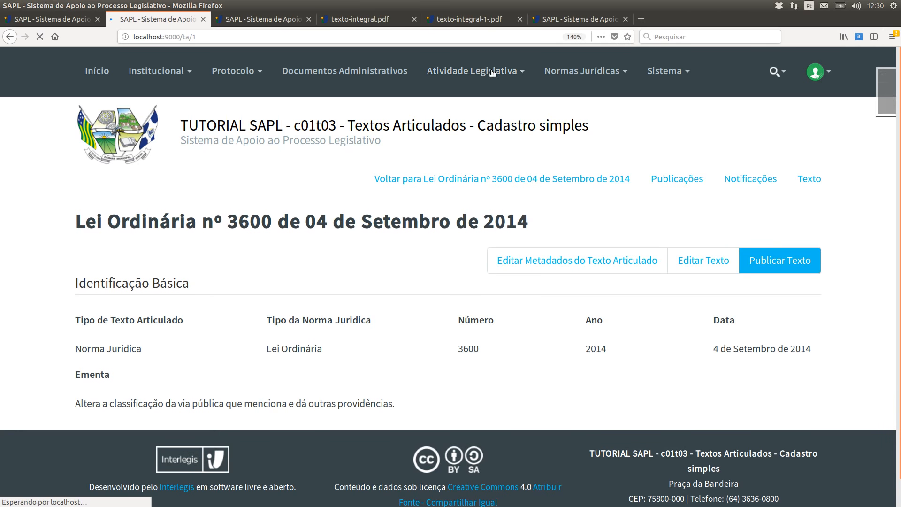
{"action": "left_click", "coordinate": [704, 263]}
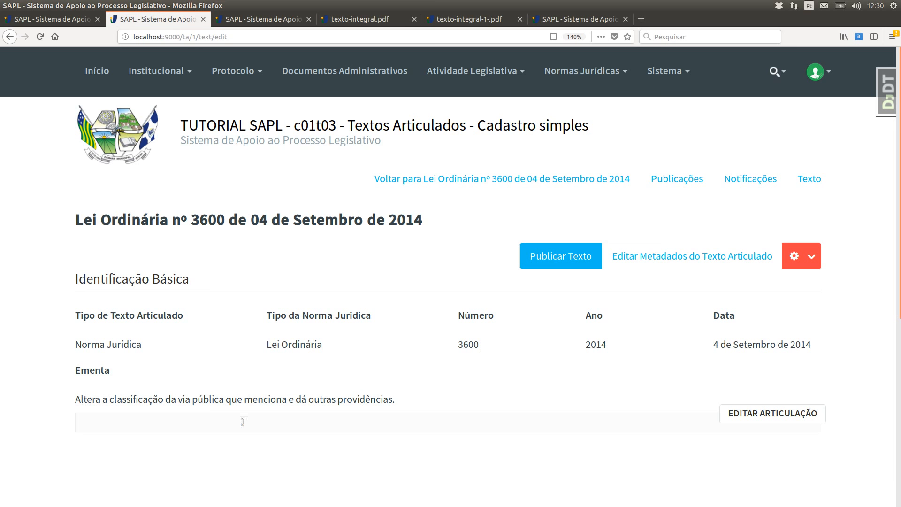
{"action": "left_click", "coordinate": [764, 414]}
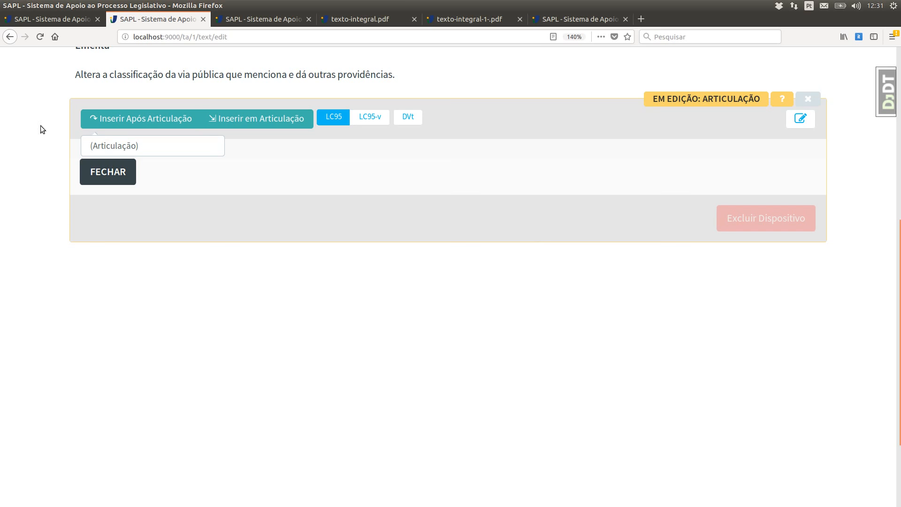
- Examine what can be inserted after and within the Articulação under the LC95 and LC95-v profiles, and consult the law in texto-integral.pdf
{"action": "left_click", "coordinate": [46, 111]}
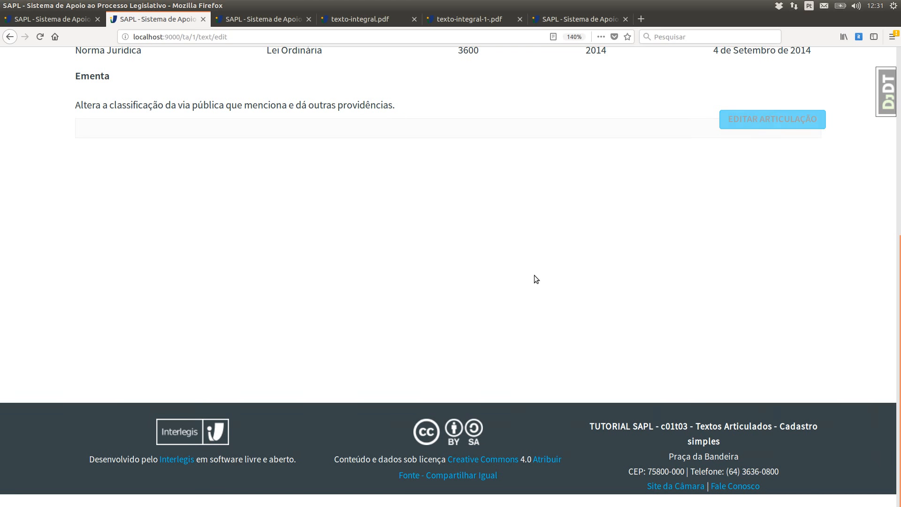
{"action": "left_click", "coordinate": [284, 121]}
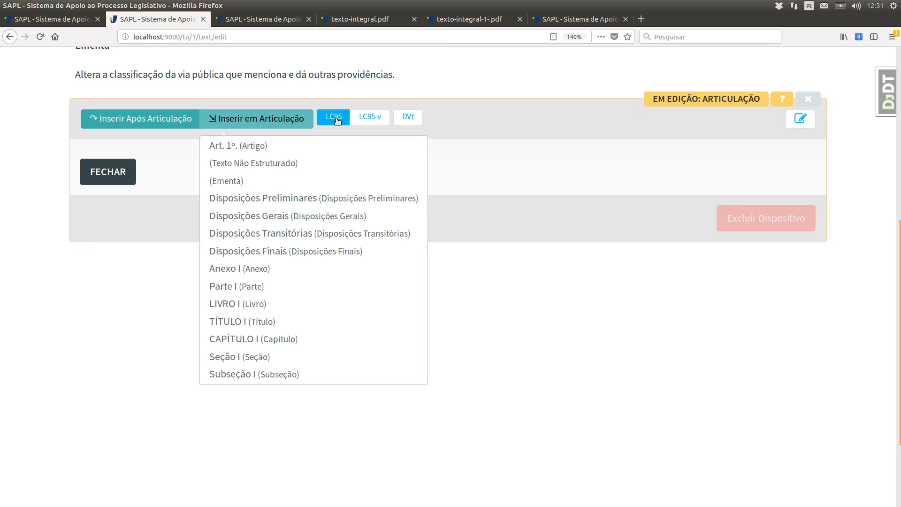
{"action": "left_click", "coordinate": [365, 119]}
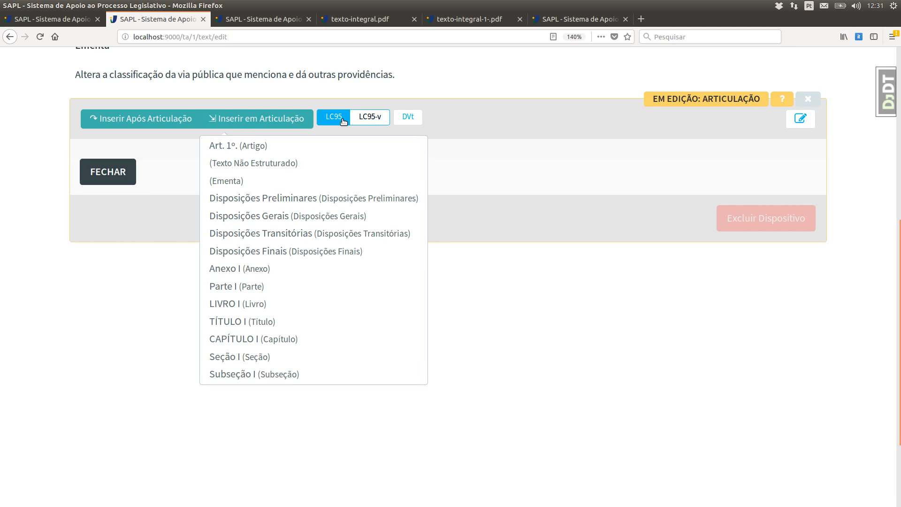
{"action": "left_click", "coordinate": [334, 120]}
{"action": "left_click", "coordinate": [170, 123]}
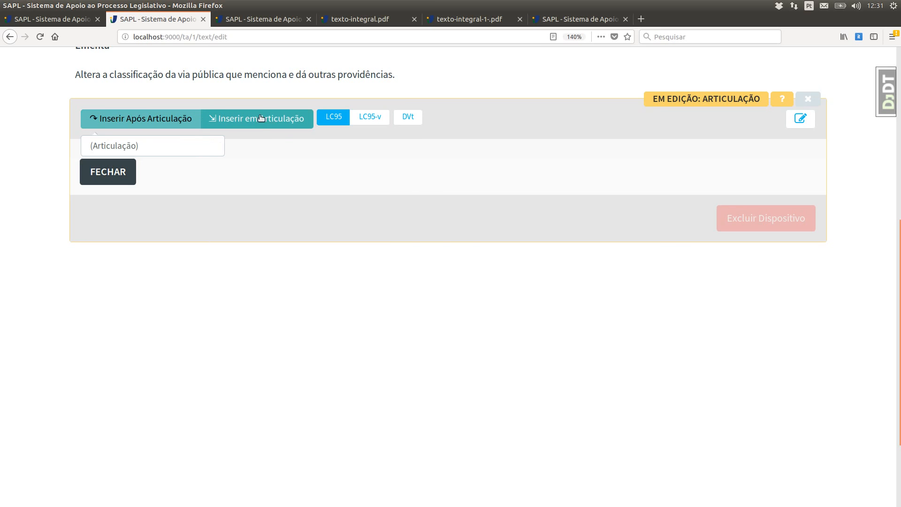
{"action": "left_click", "coordinate": [256, 118]}
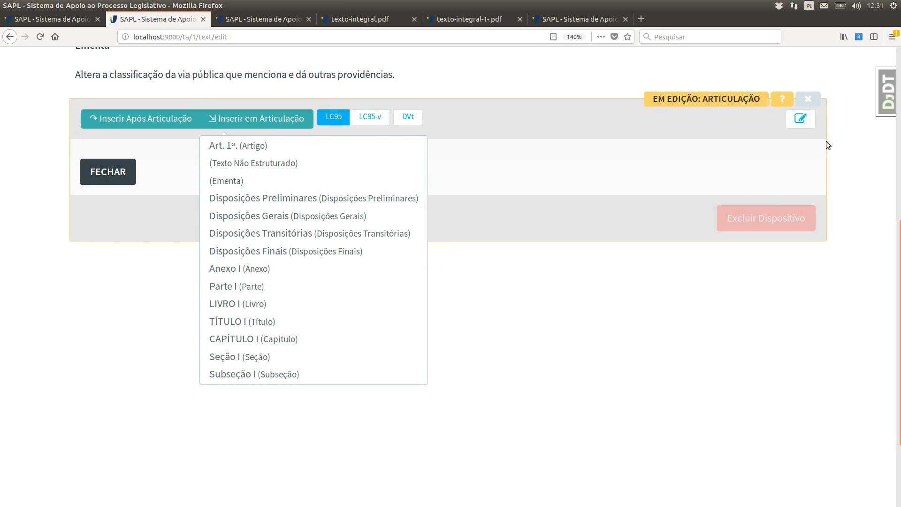
{"action": "left_click", "coordinate": [352, 19]}
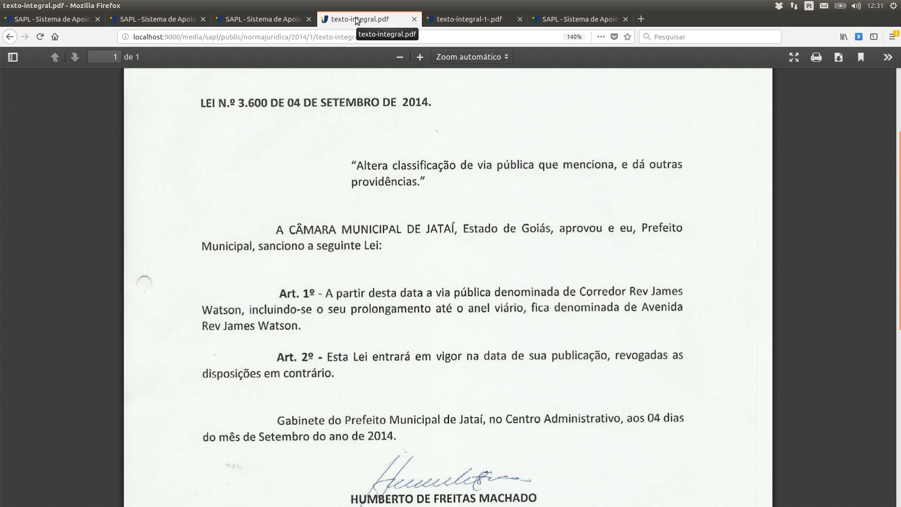